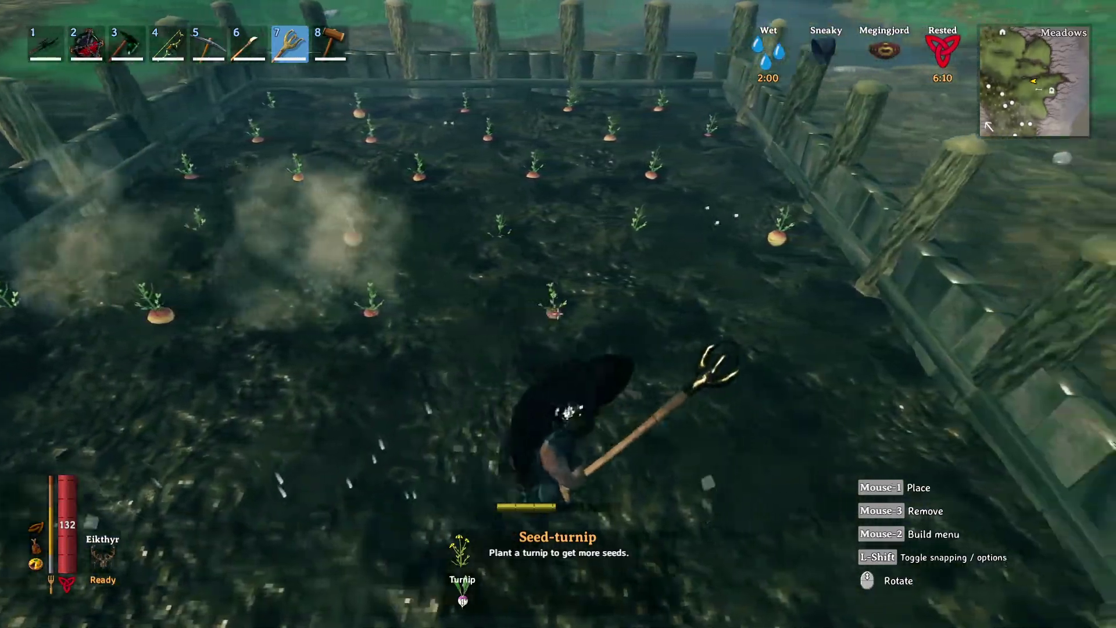
Plant evenly spaced turnip seeds in successive rows across the fenced, cultivated garden plot, working back and forth between the fences.
key(d)
click(558, 314)
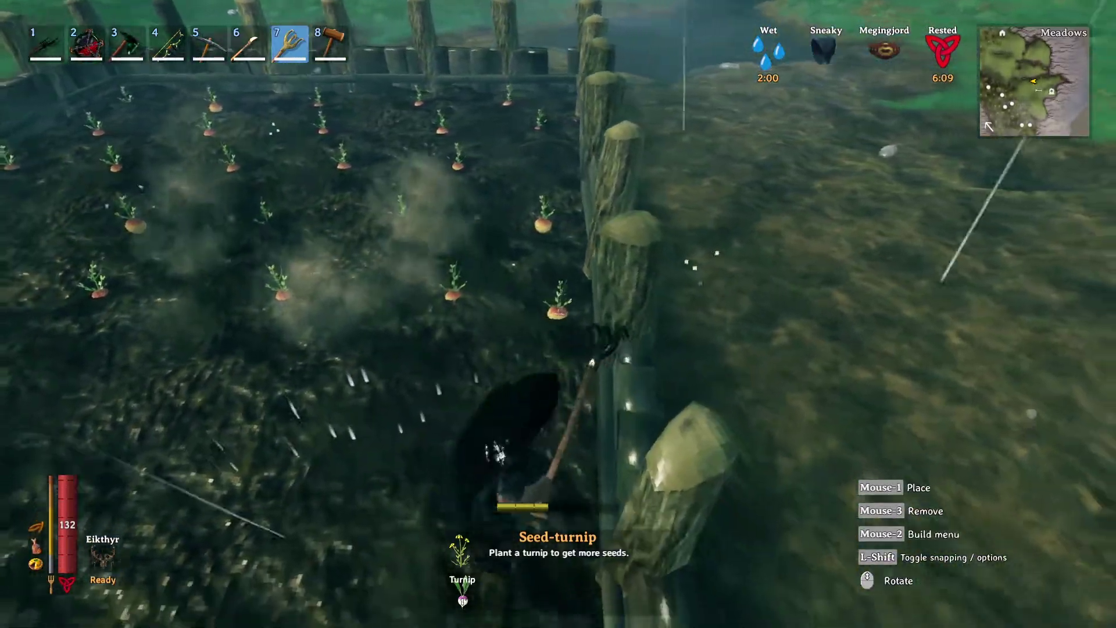
key(s)
key(a)
click(558, 314)
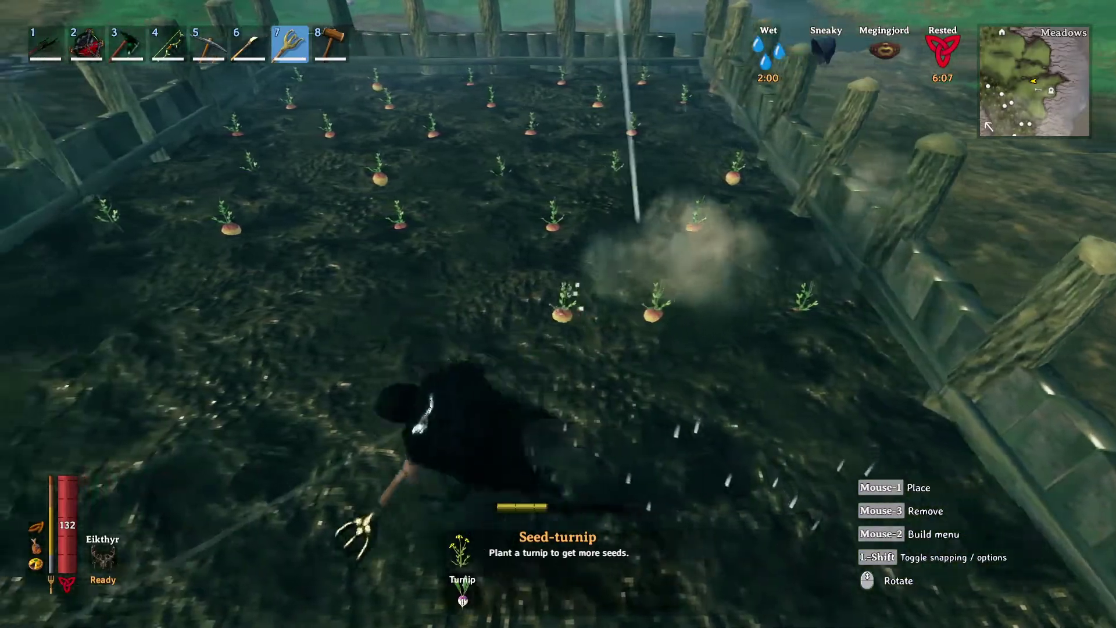
click(557, 314)
click(558, 314)
key(a)
click(558, 314)
key(s)
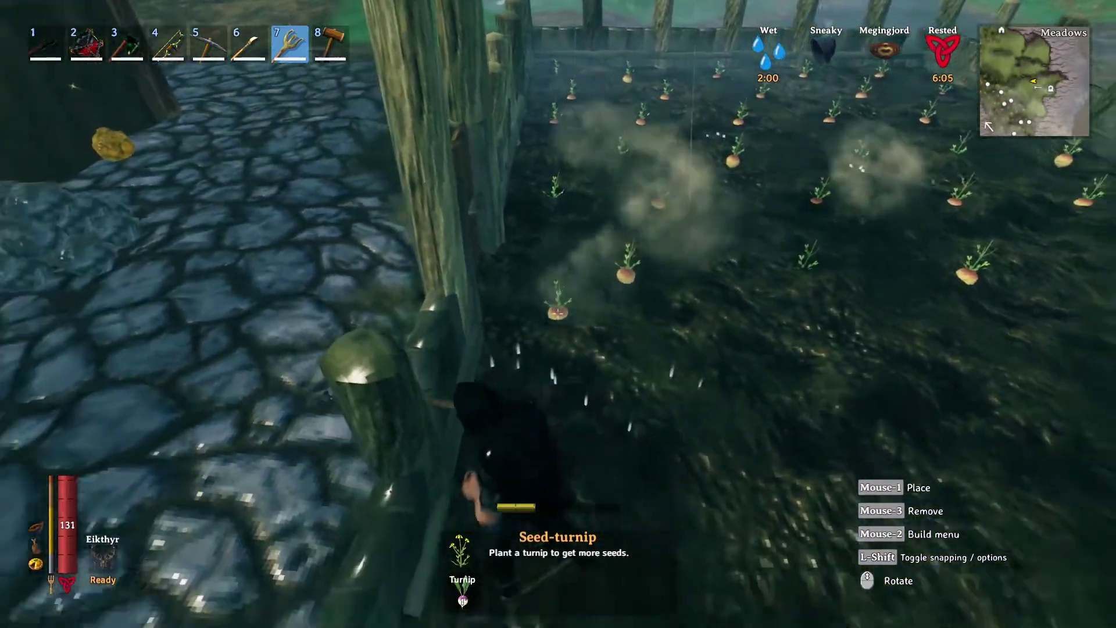
click(558, 314)
key(d)
key(d)
click(557, 314)
click(558, 314)
click(557, 314)
click(558, 314)
key(s)
click(557, 314)
key(a)
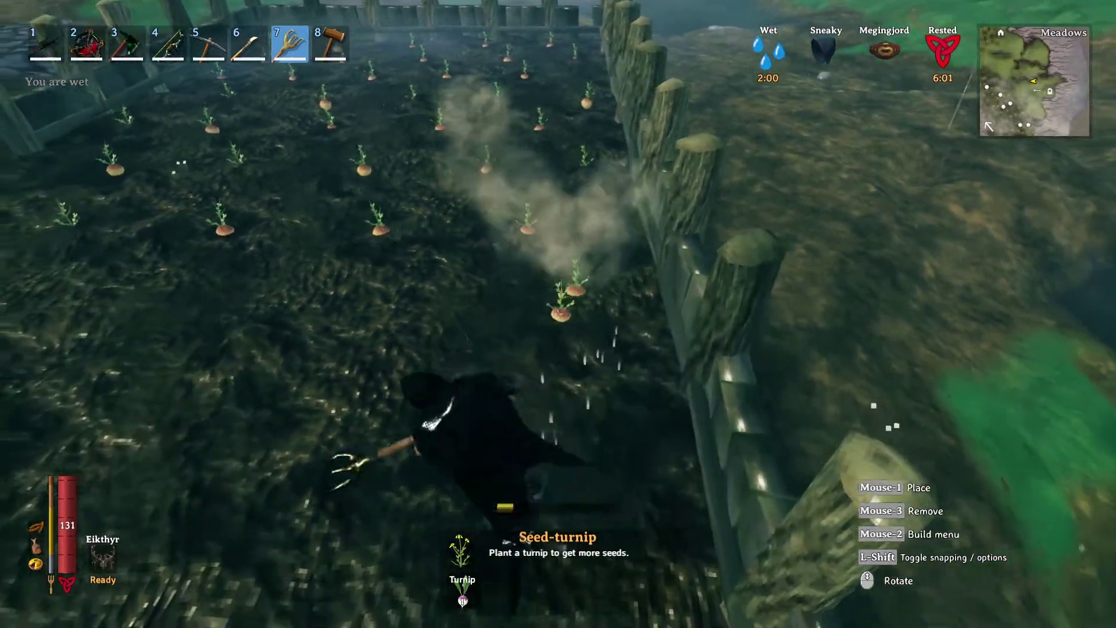
click(557, 314)
click(558, 314)
key(a)
click(558, 314)
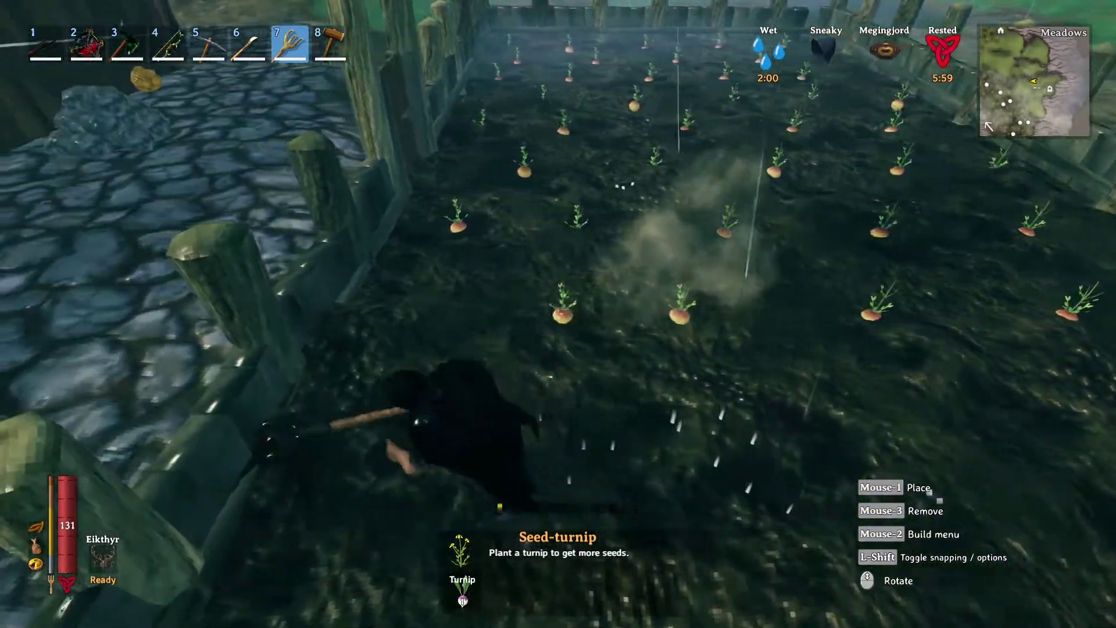
click(558, 314)
key(s)
click(558, 314)
click(558, 314)
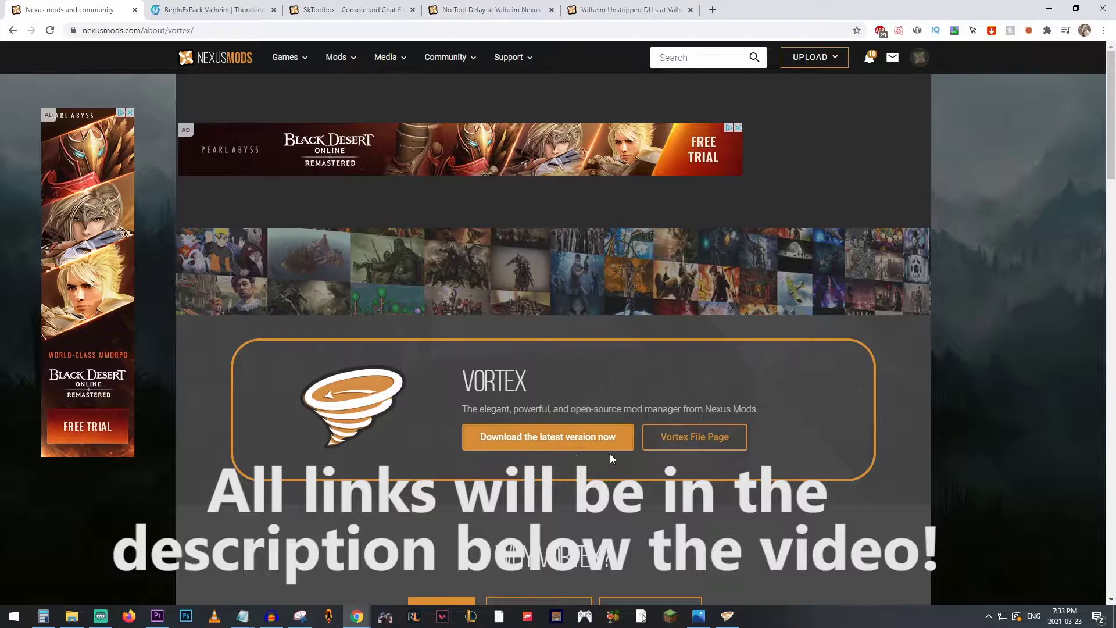
Look over the Vortex mod manager page on Nexus Mods, including its download options and feature list.
scroll(513, 420, down, 4)
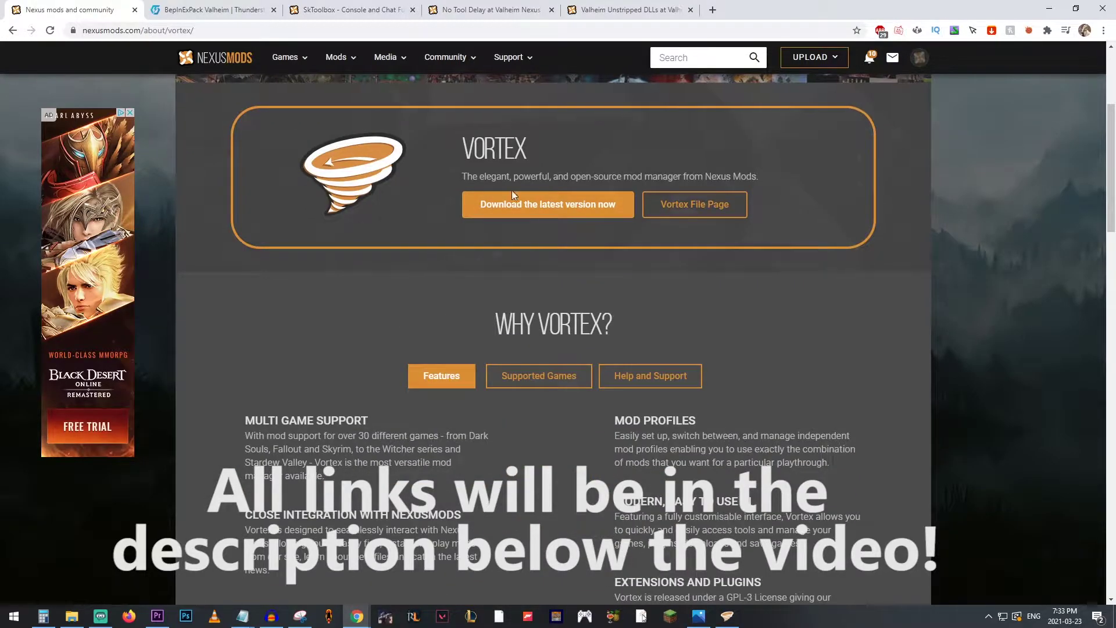
scroll(509, 291, down, 4)
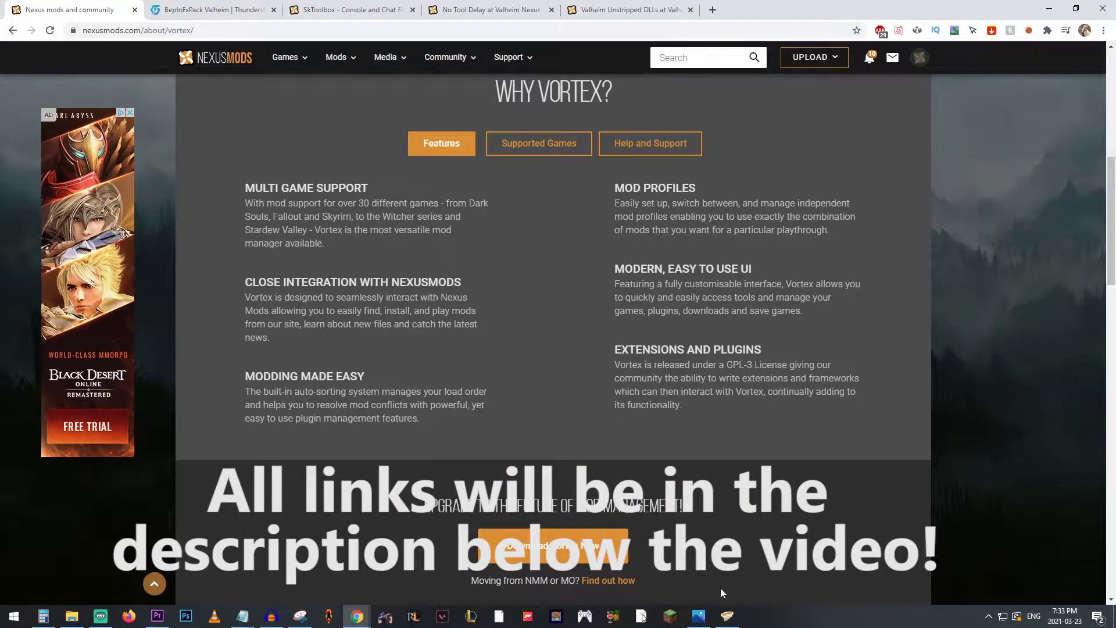
scroll(581, 365, up, 8)
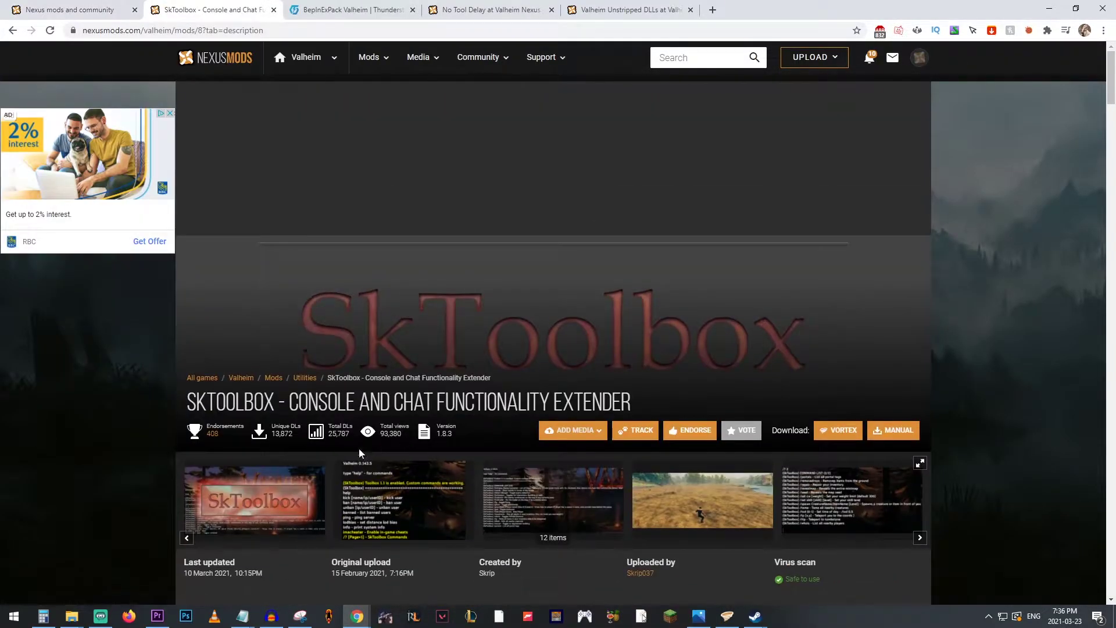
Look over the SkToolbox mod page on Nexus Mods and view its main files.
scroll(360, 451, down, 4)
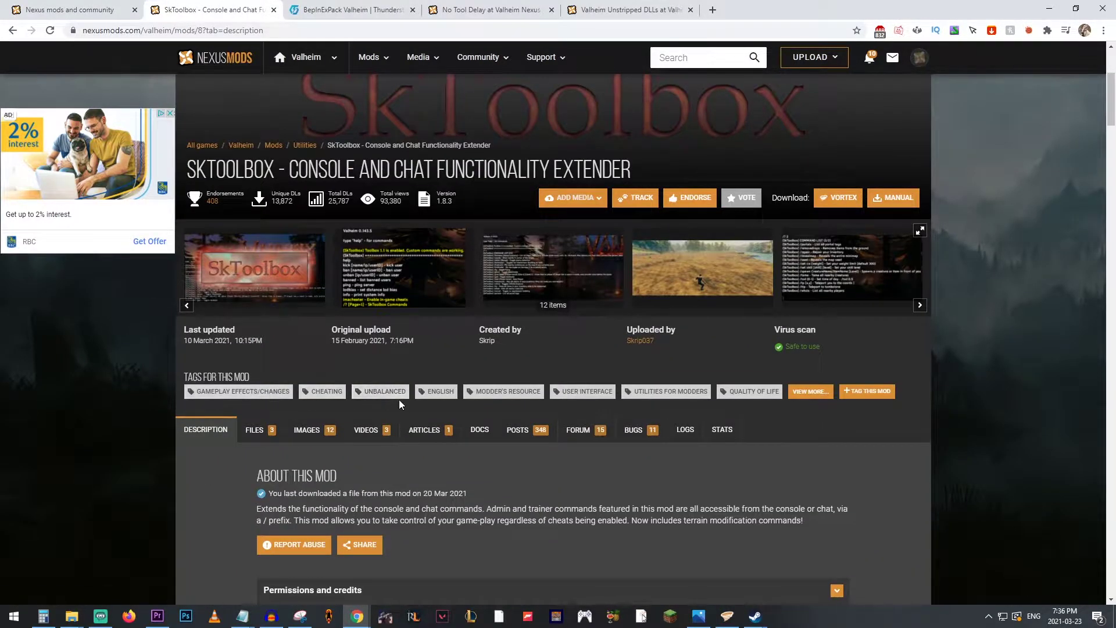
scroll(400, 405, up, 4)
scroll(316, 445, down, 6)
scroll(433, 359, up, 4)
scroll(657, 277, down, 2)
click(256, 430)
scroll(165, 461, down, 4)
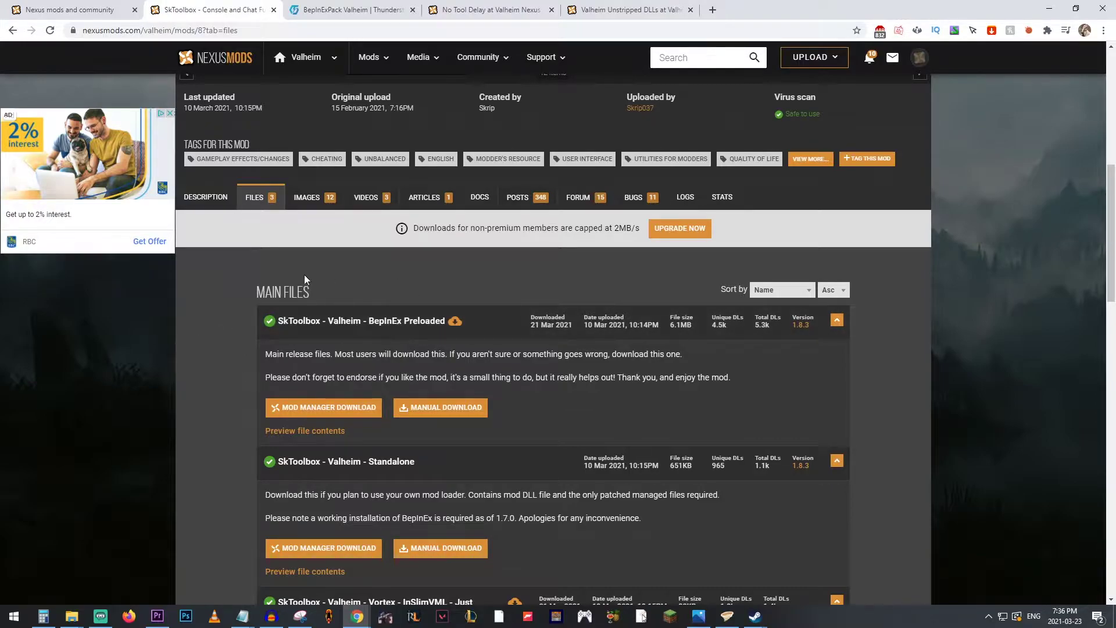
Review the BepInExPack Valheim page on Thunderstore, including the manual download and the Valheim folder path in its installation instructions.
click(347, 7)
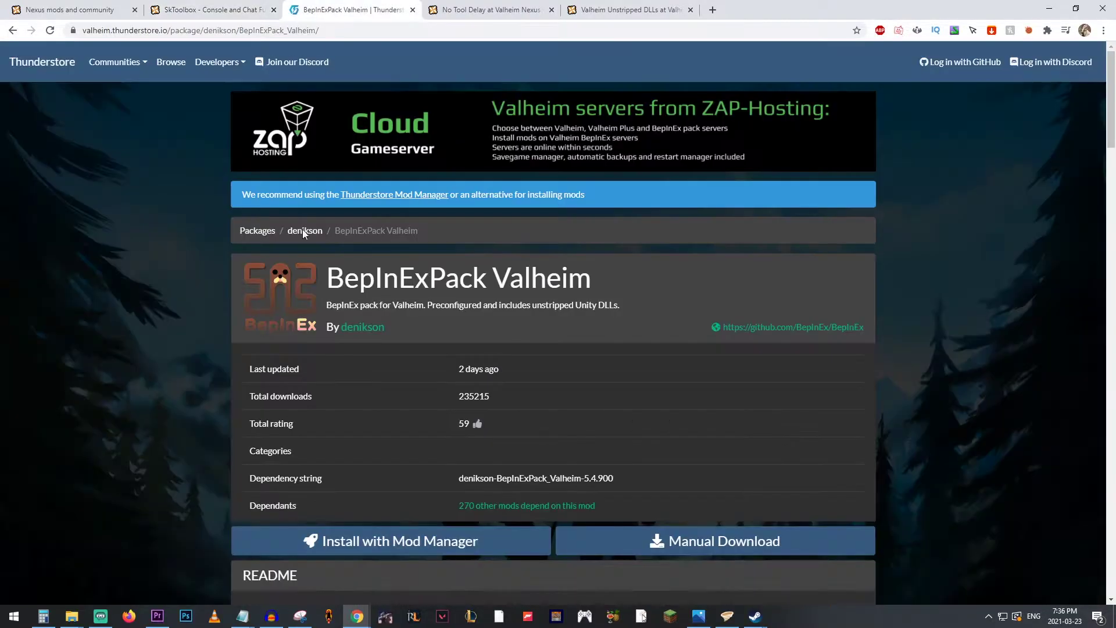
scroll(692, 384, down, 10)
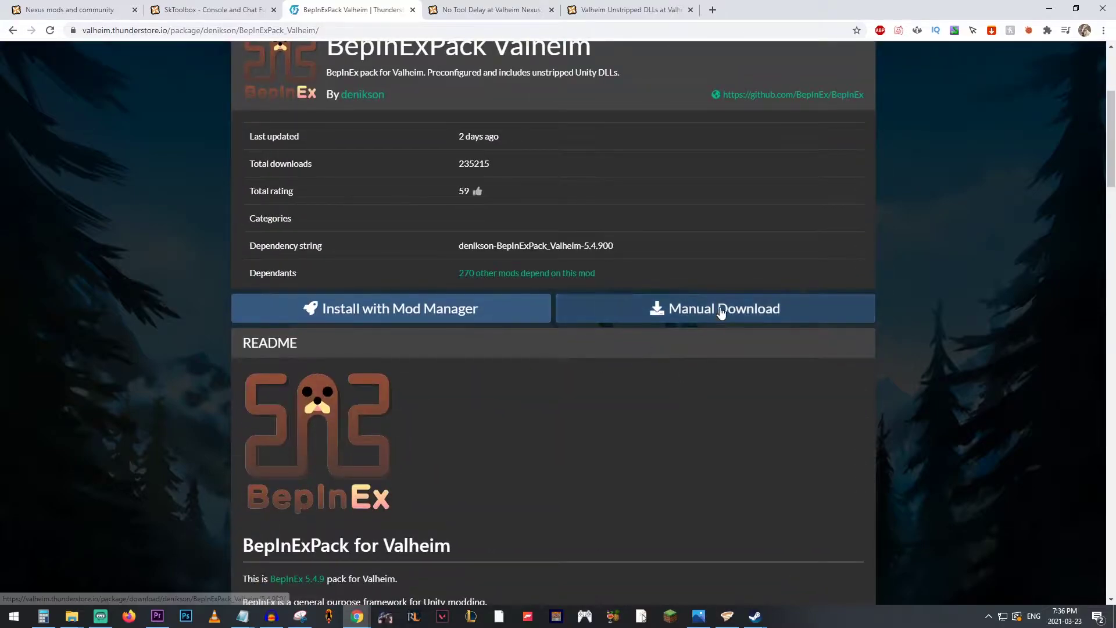
drag(696, 495, 501, 493)
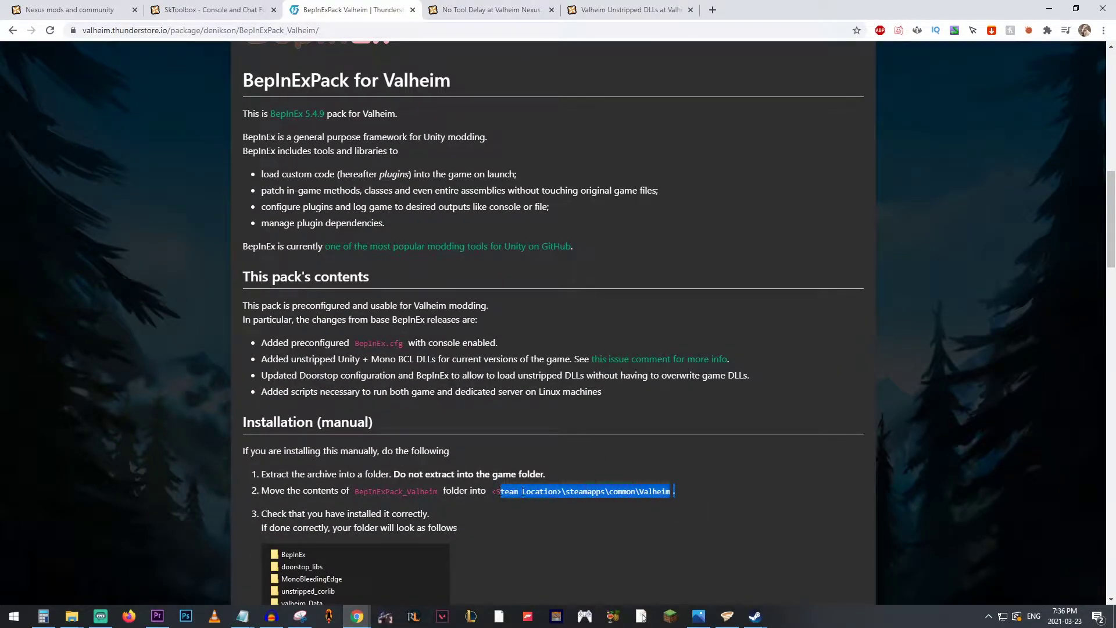
click(697, 503)
scroll(459, 461, up, 8)
Return to the SkToolbox files page, then switch to Vortex and view the mods managed for Valheim.
click(210, 10)
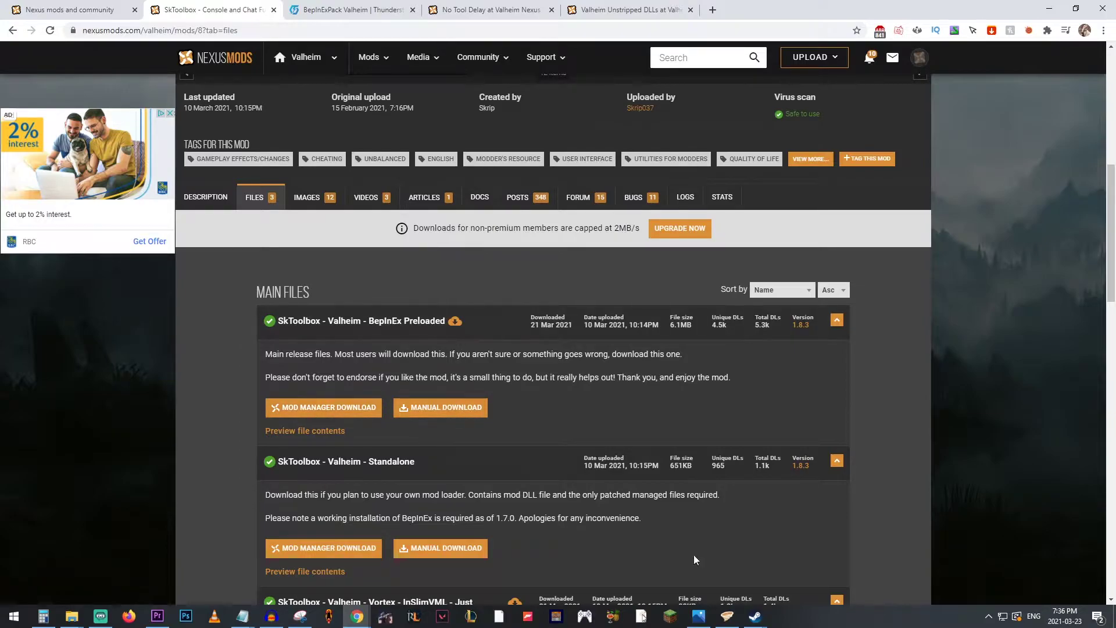
click(727, 616)
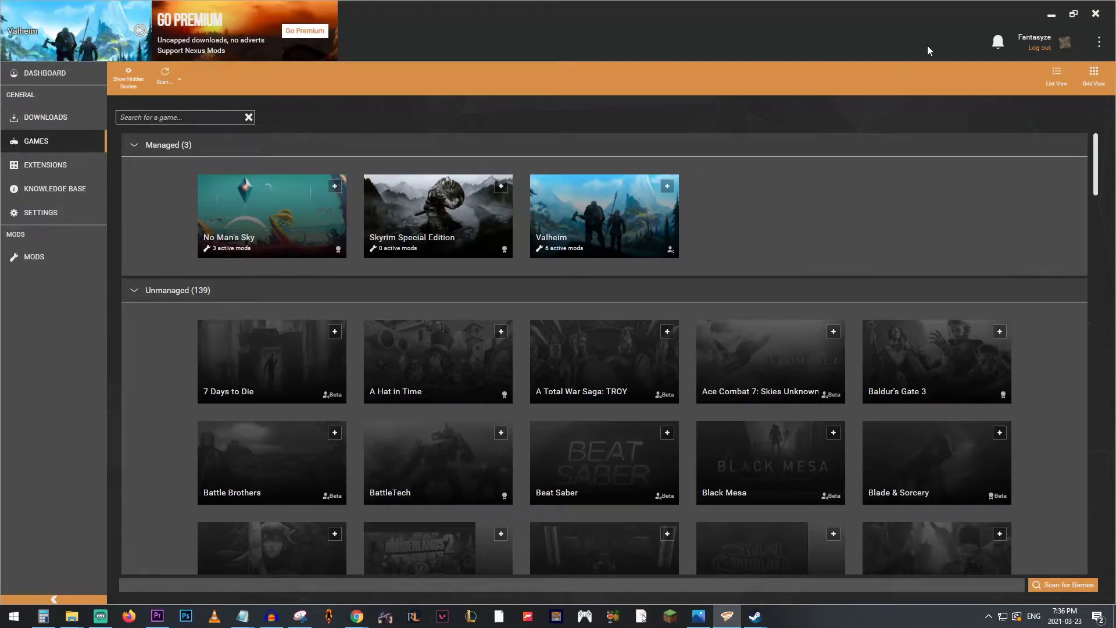
click(42, 258)
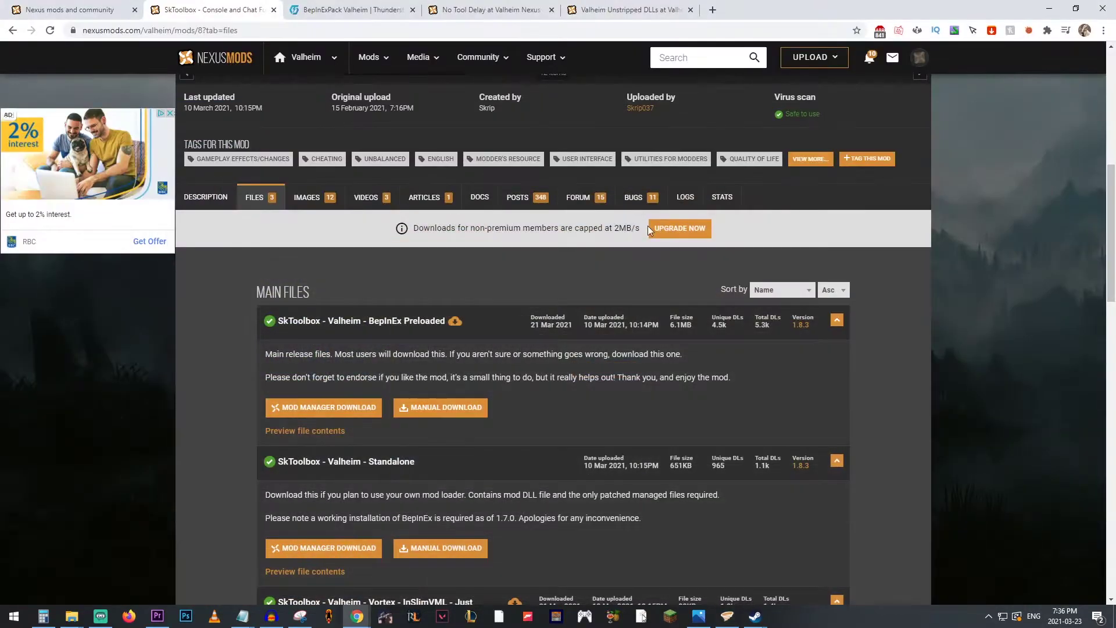
Start the free mod manager download of the SkToolbox - Valheim - BepInEx Preloaded file from Nexus Mods.
click(329, 409)
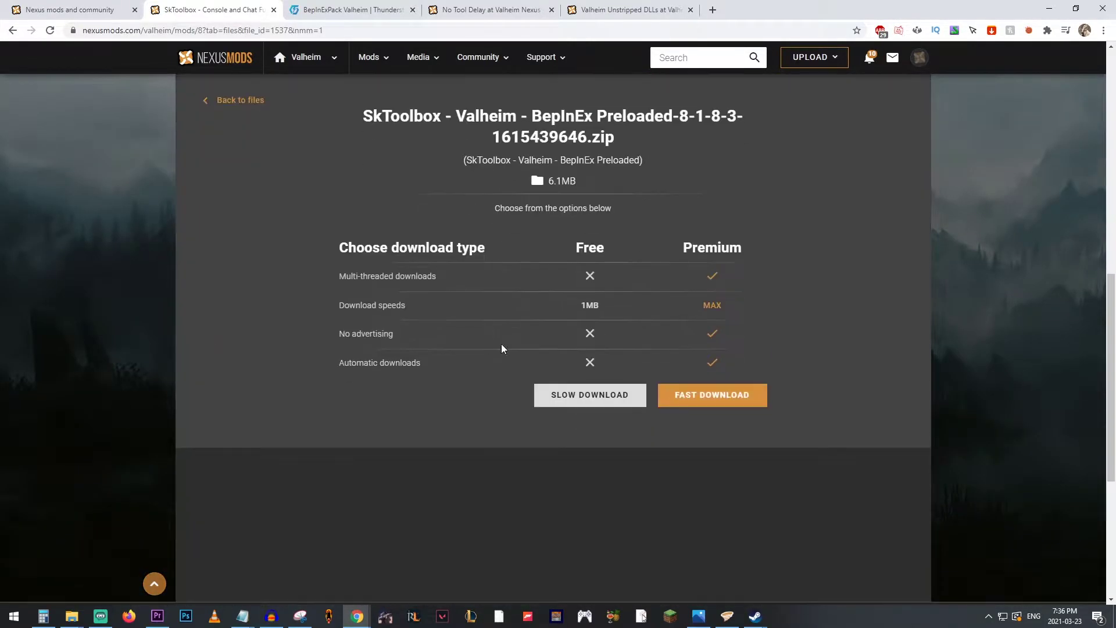
click(590, 398)
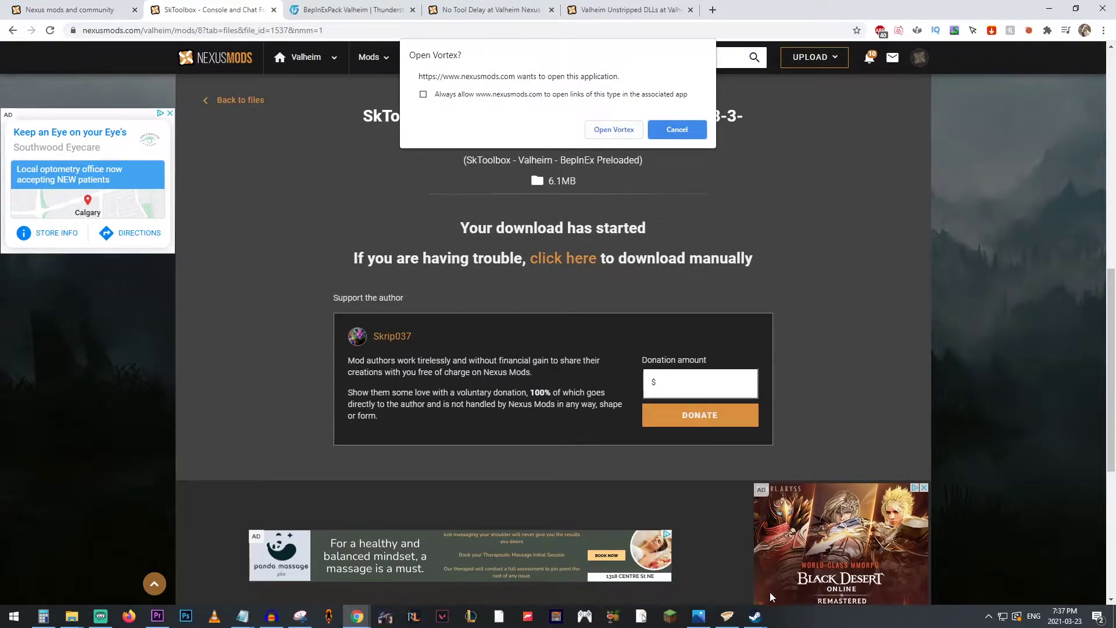
Switch to Vortex and check the downloaded files and their install options against the Valheim mods list.
click(727, 616)
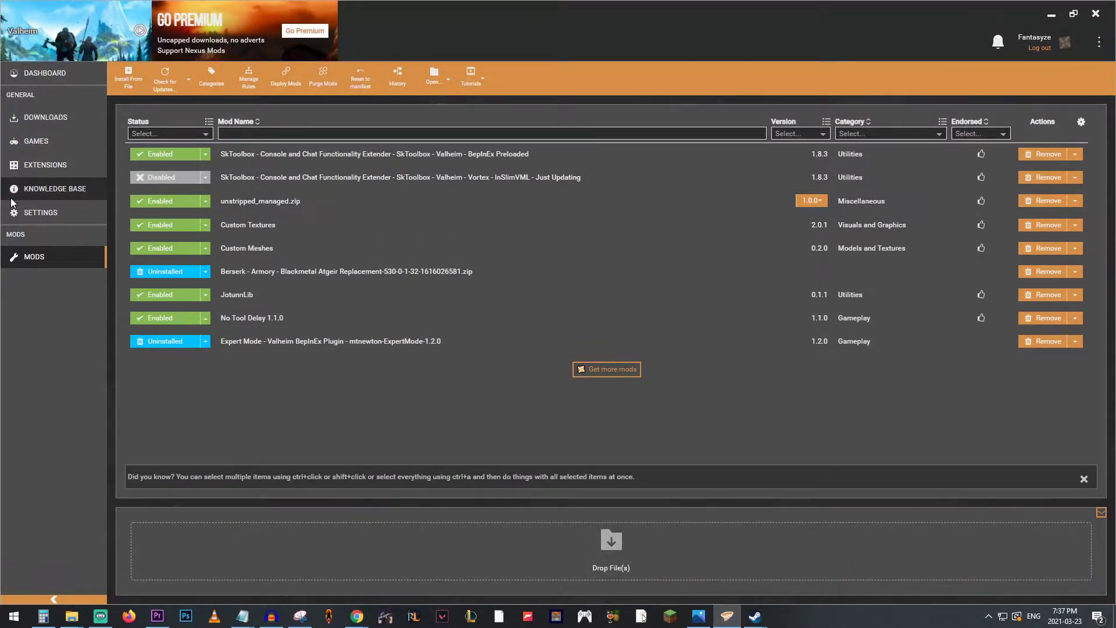
click(57, 119)
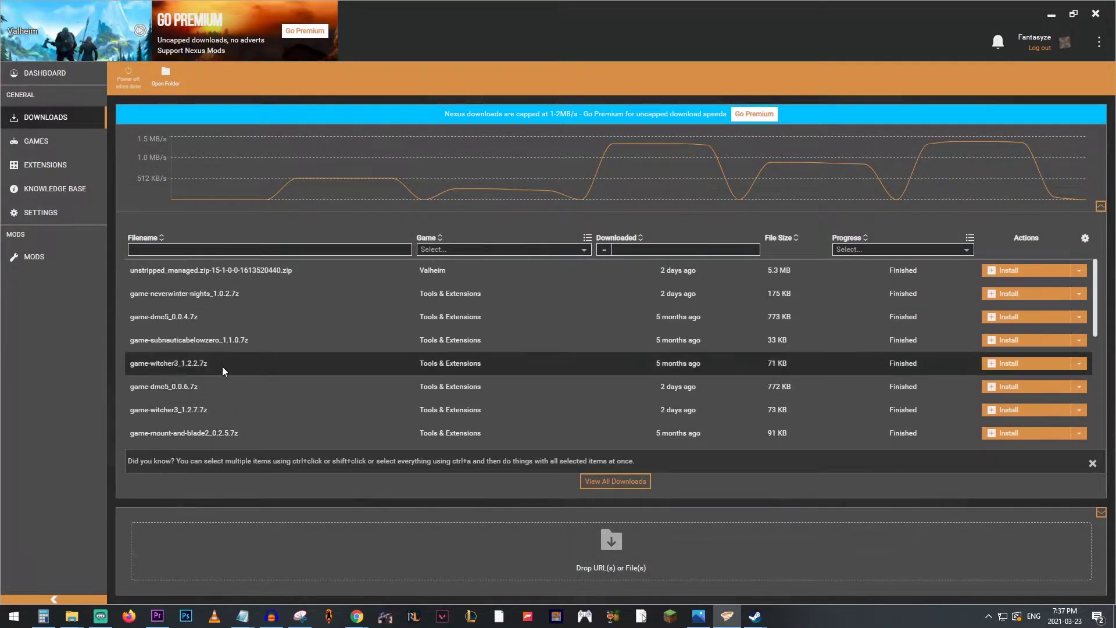
scroll(222, 367, down, 3)
scroll(222, 369, up, 5)
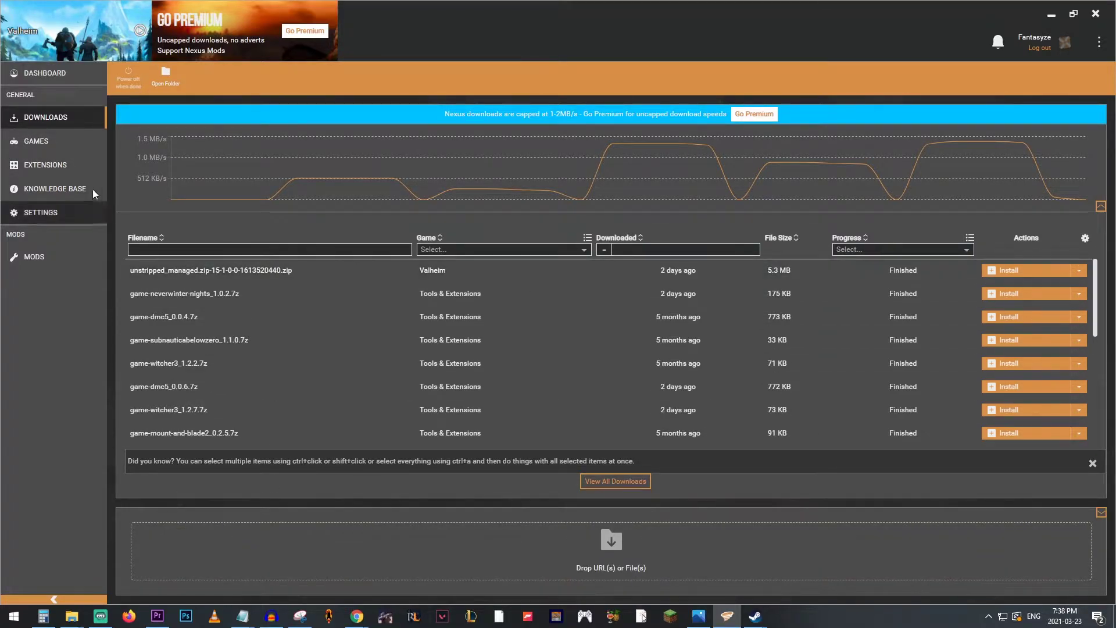
click(43, 260)
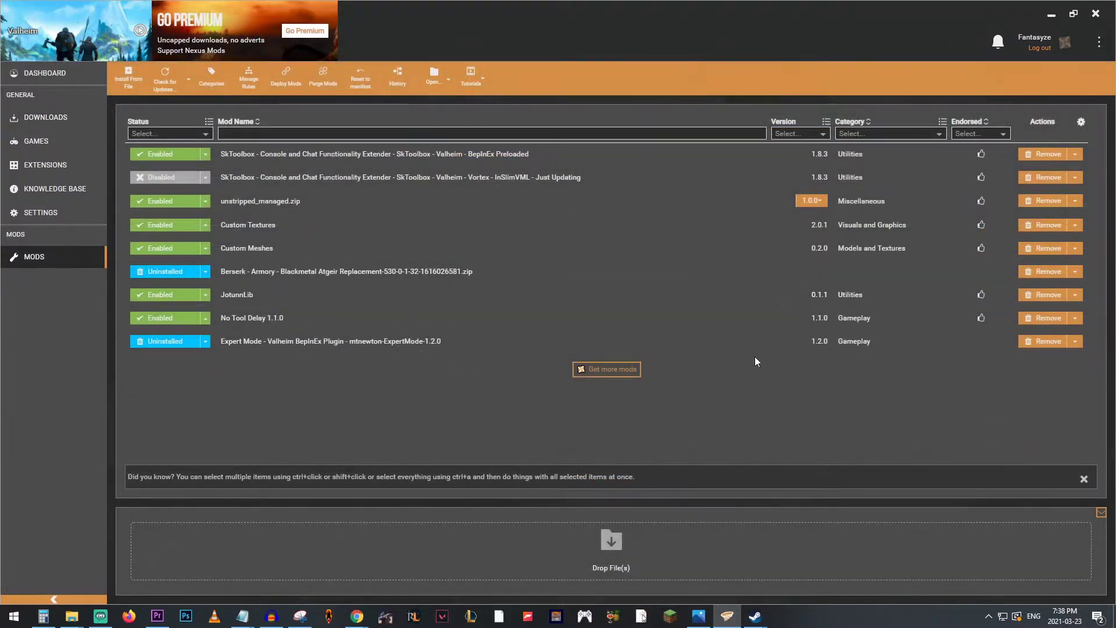
click(58, 120)
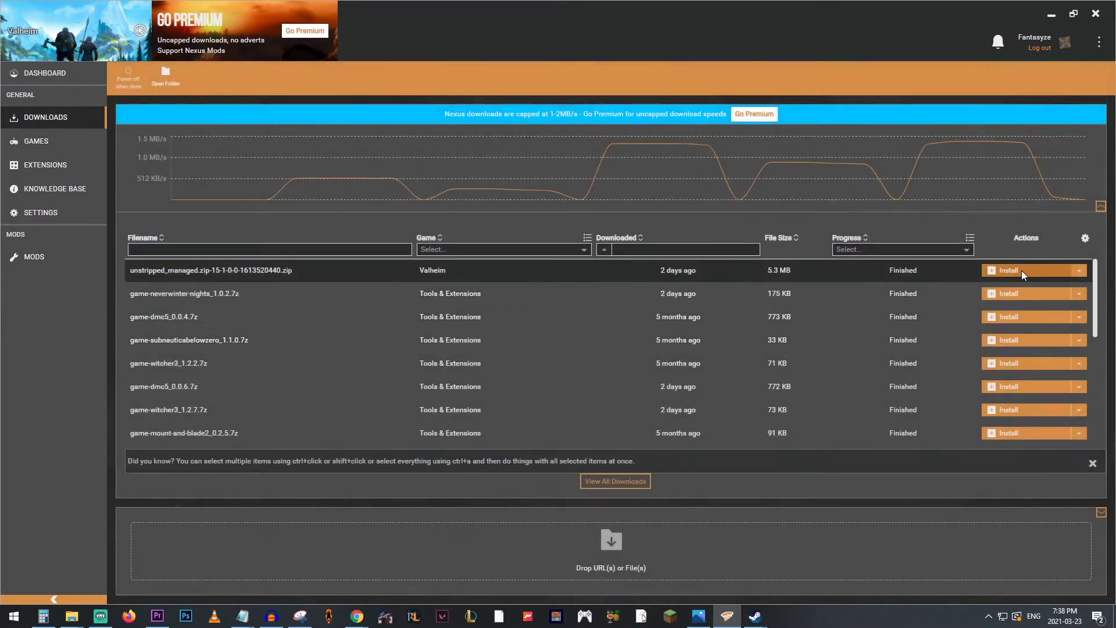
View the Valheim mods list and check the status options of the SkToolbox BepInEx Preloaded mod.
click(52, 262)
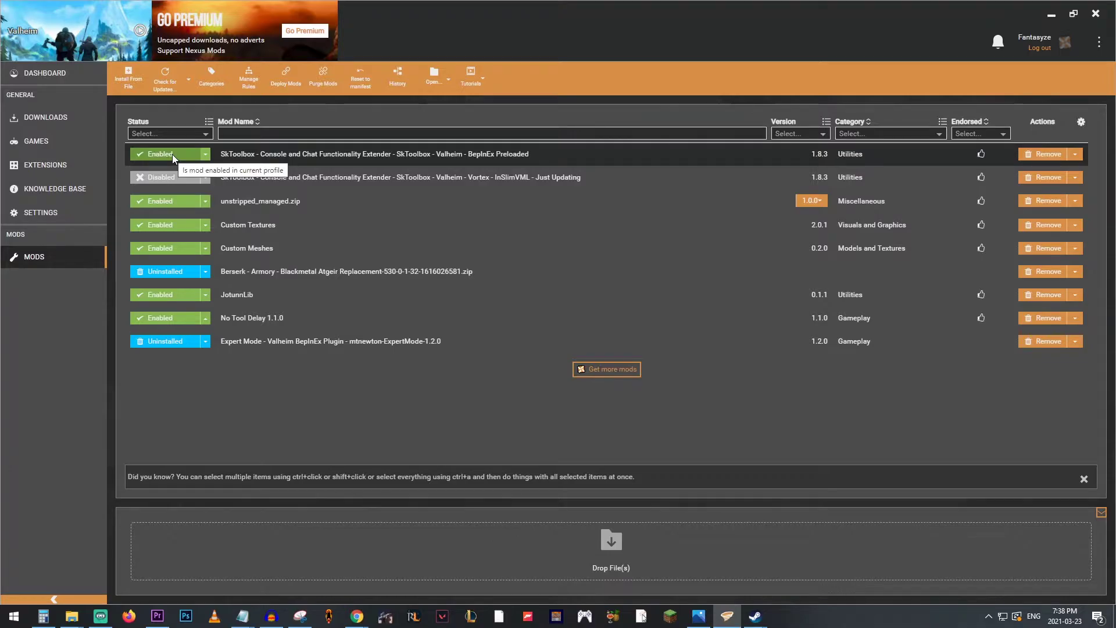
click(206, 159)
click(283, 406)
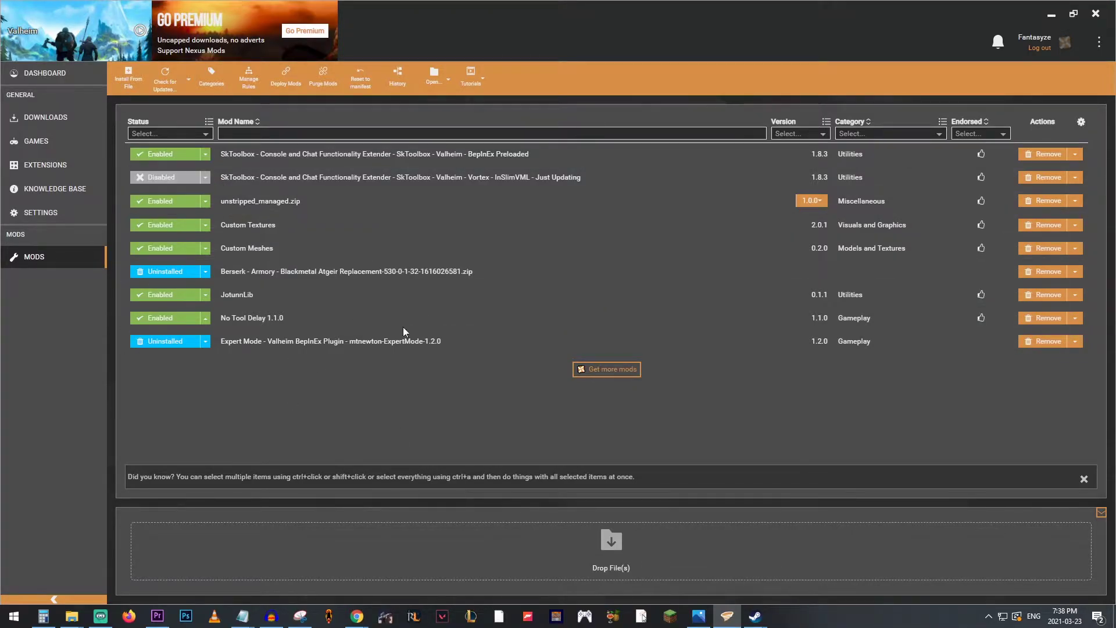
Switch to Chrome and review the Valheim Unstripped DLLs mod's description and its downloadable file.
mouse_move(357, 616)
click(412, 574)
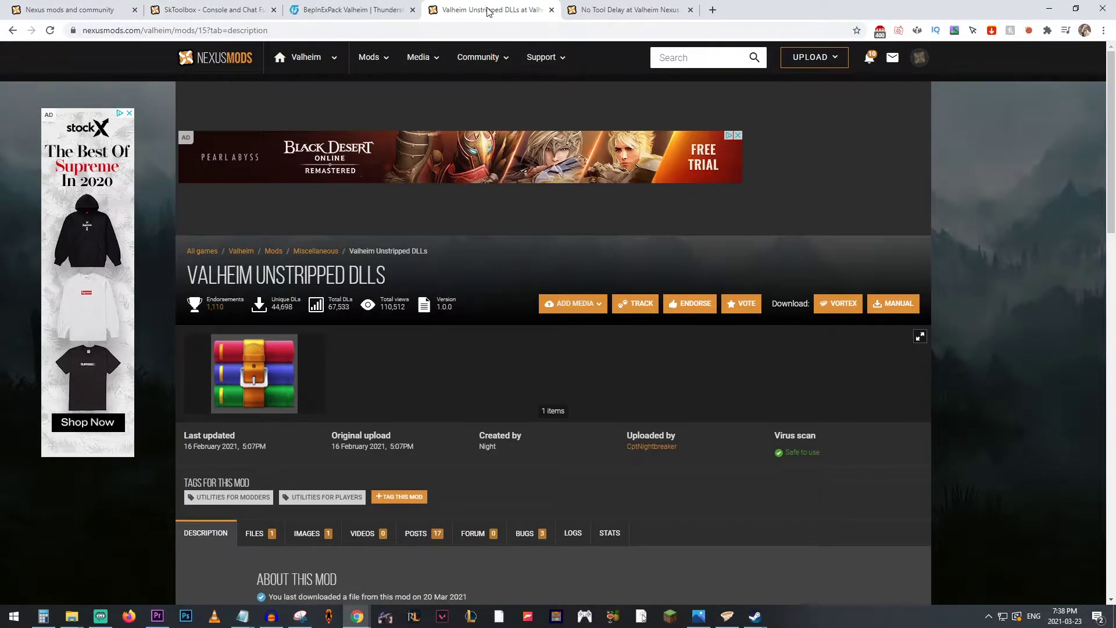
scroll(659, 319, down, 4)
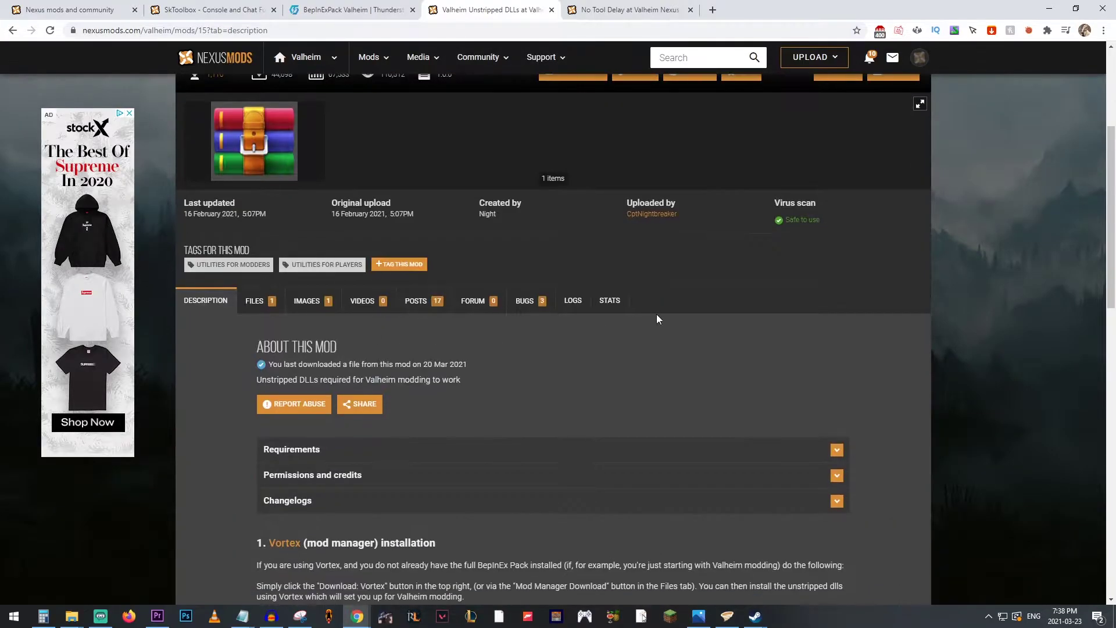
scroll(311, 351, up, 4)
scroll(314, 360, down, 4)
scroll(262, 389, up, 4)
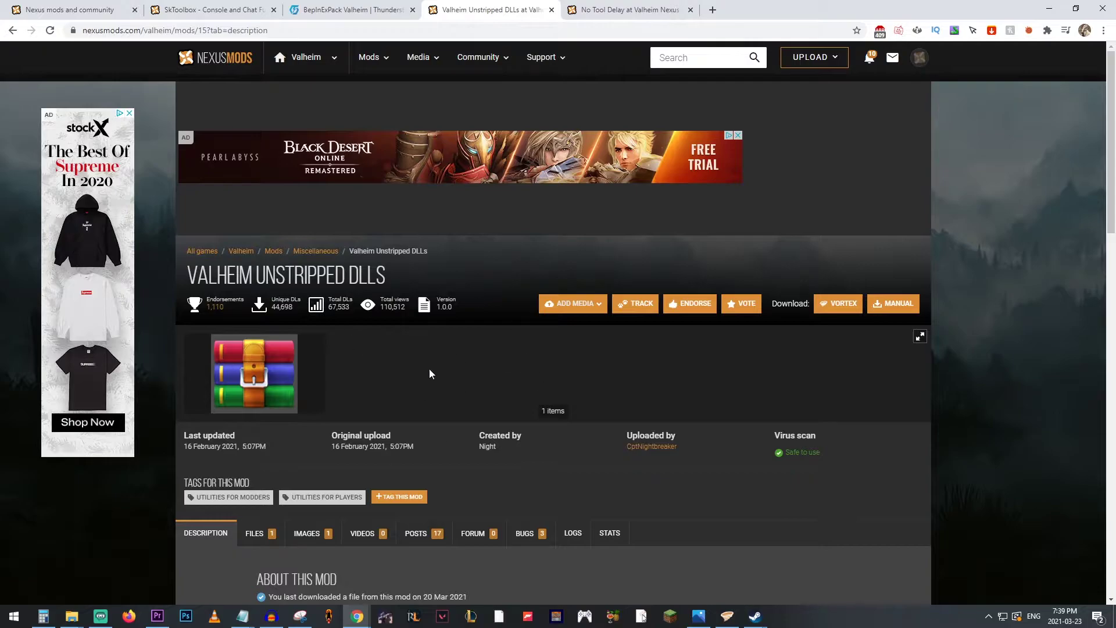
scroll(316, 446, down, 4)
click(254, 301)
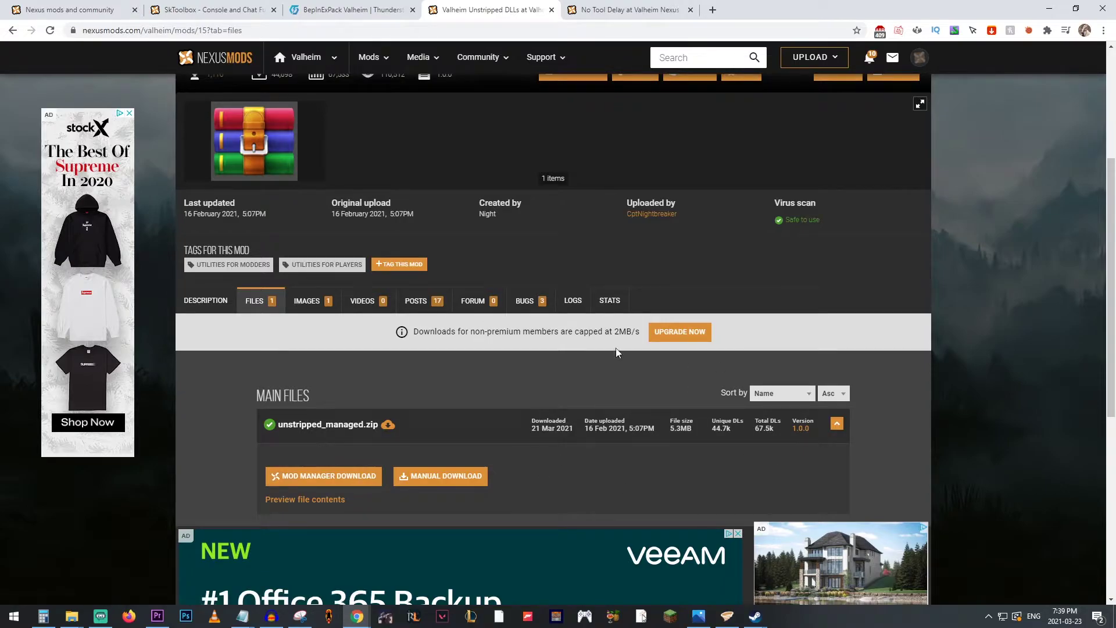
scroll(464, 380, up, 4)
Review the No Tool Delay mod's files and description on Nexus Mods, and switch back to the mods list in Vortex.
click(620, 15)
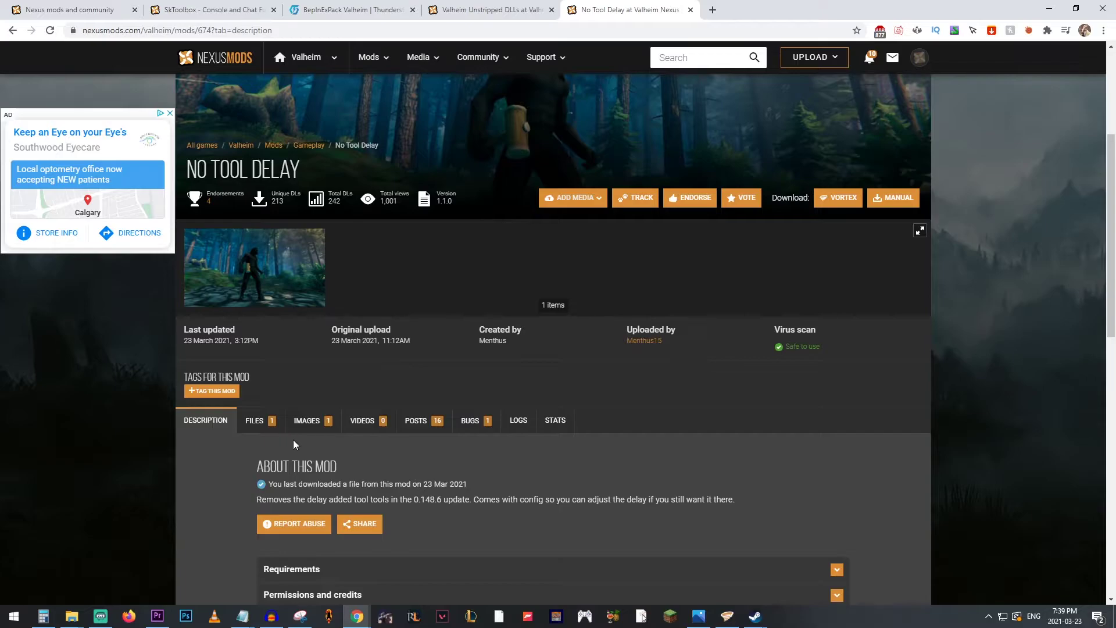
click(256, 420)
scroll(375, 508, down, 4)
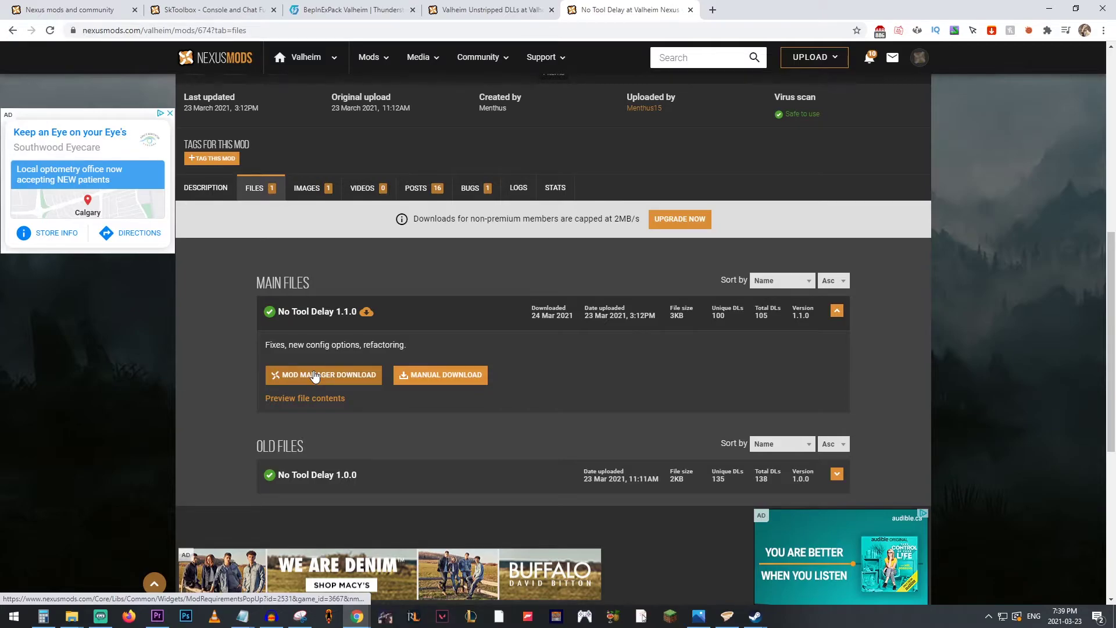
click(221, 188)
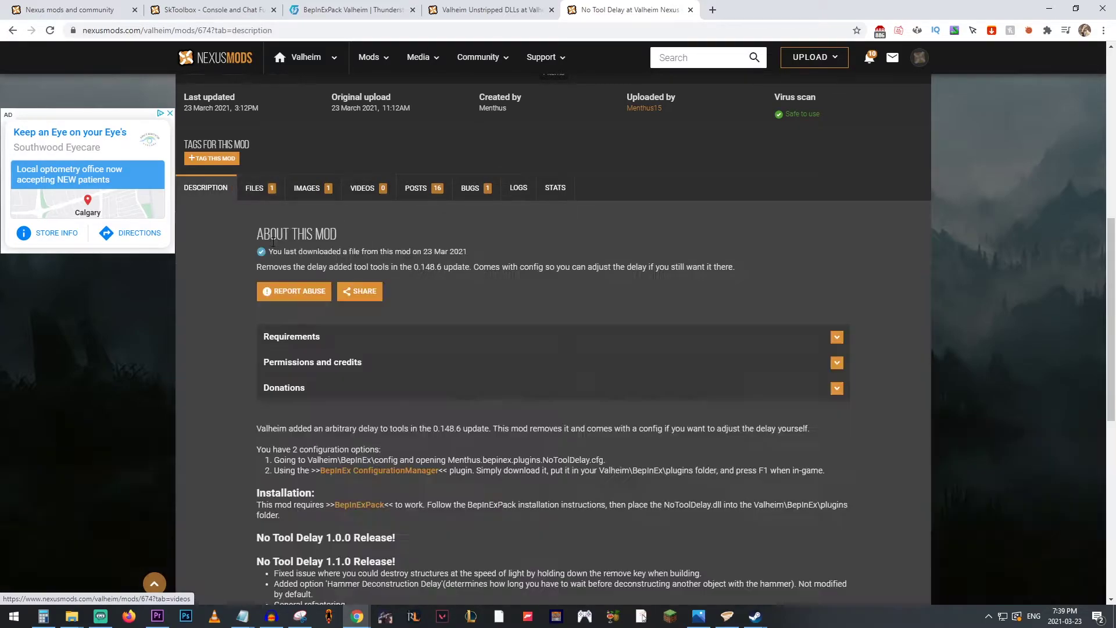
click(272, 190)
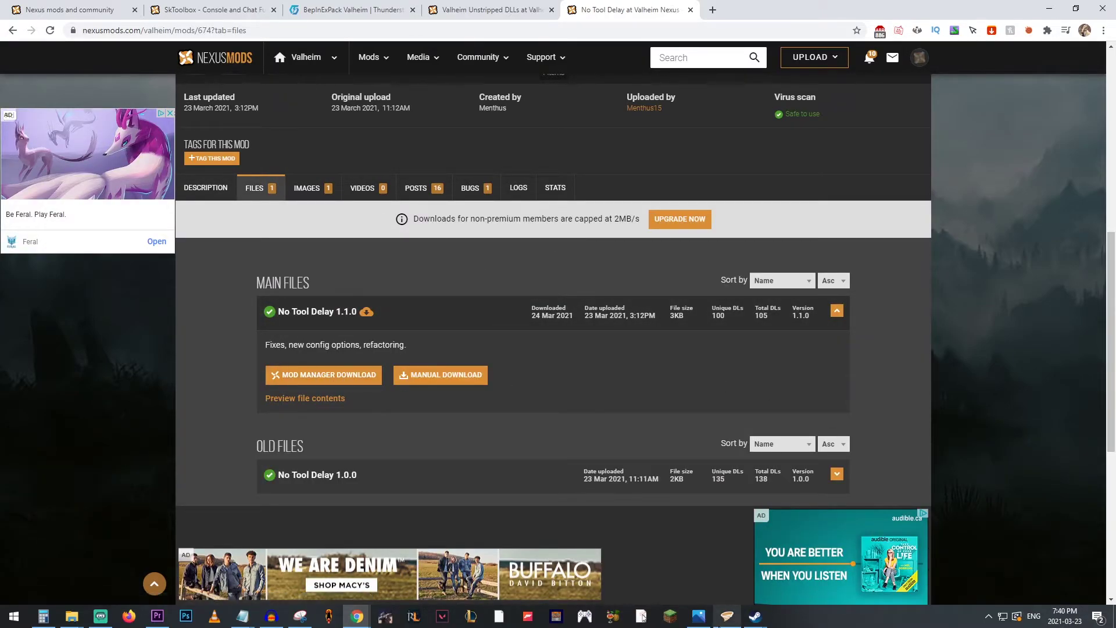
click(727, 616)
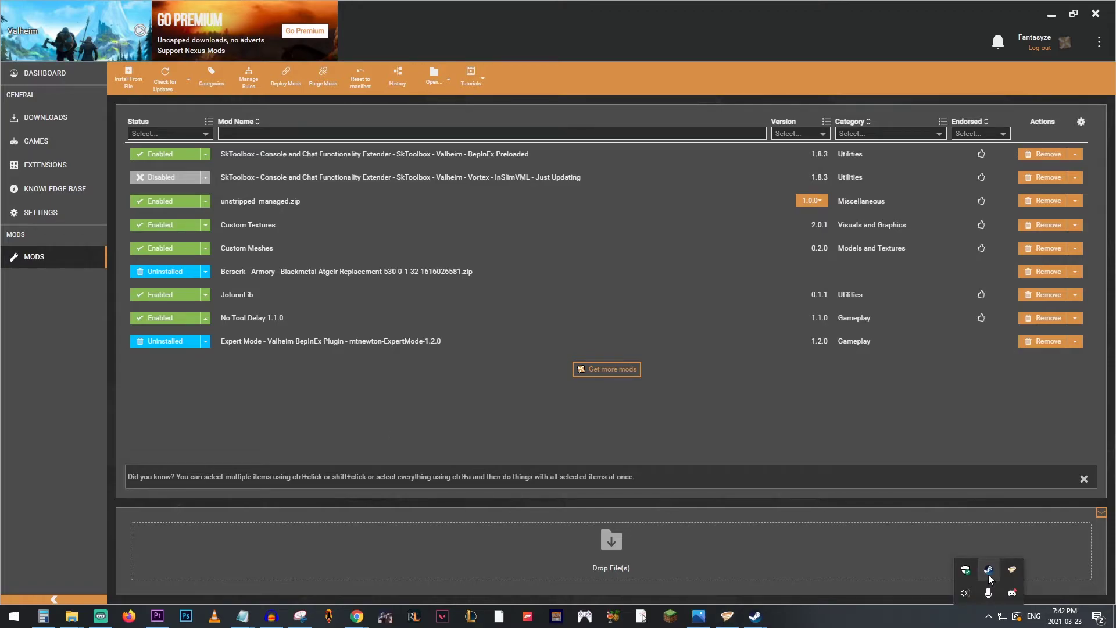
Launch Valheim through Steam with the mods deployed.
right_click(988, 581)
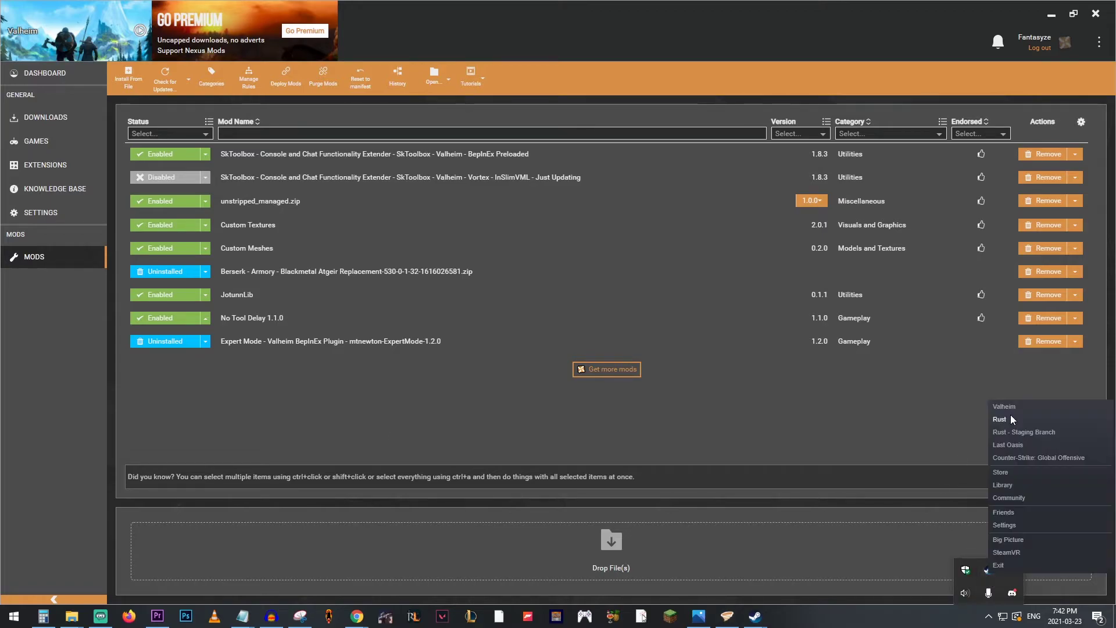
click(1014, 405)
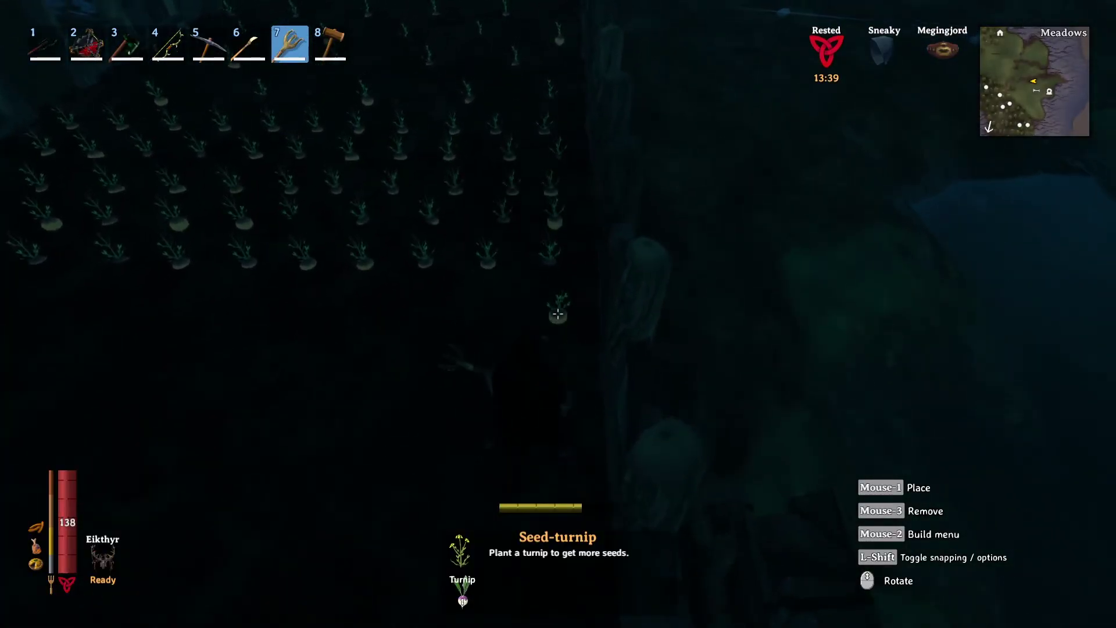
Plant a new row of seed-turnips across the Meadows garden bed, in front of the existing turnip rows.
click(557, 314)
key(a)
click(558, 314)
click(558, 314)
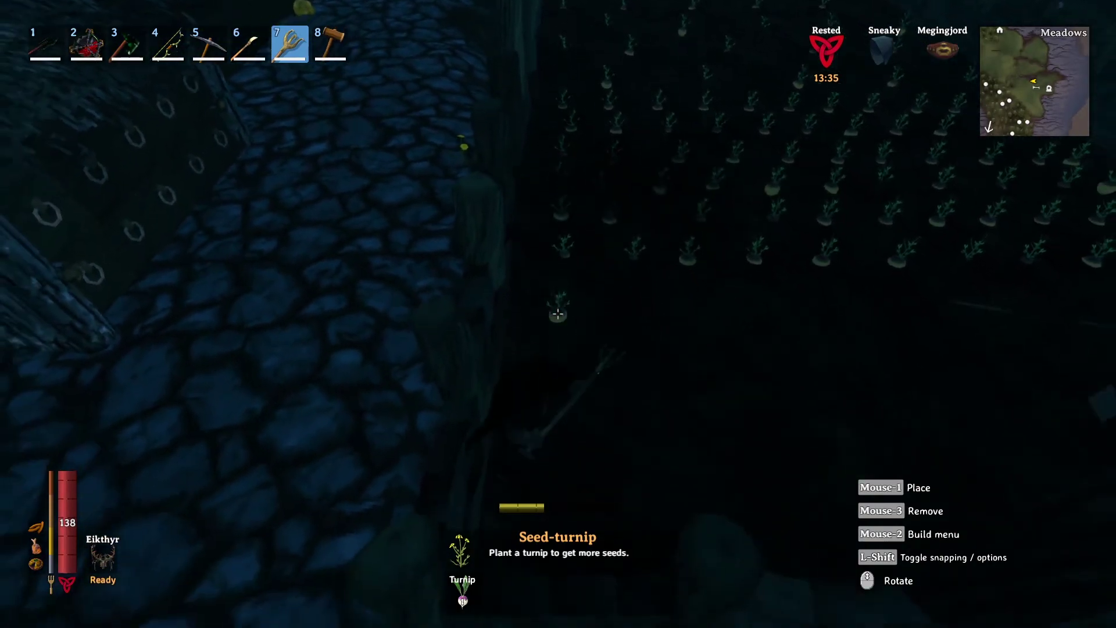
key(d)
click(558, 314)
click(557, 314)
click(558, 314)
click(558, 314)
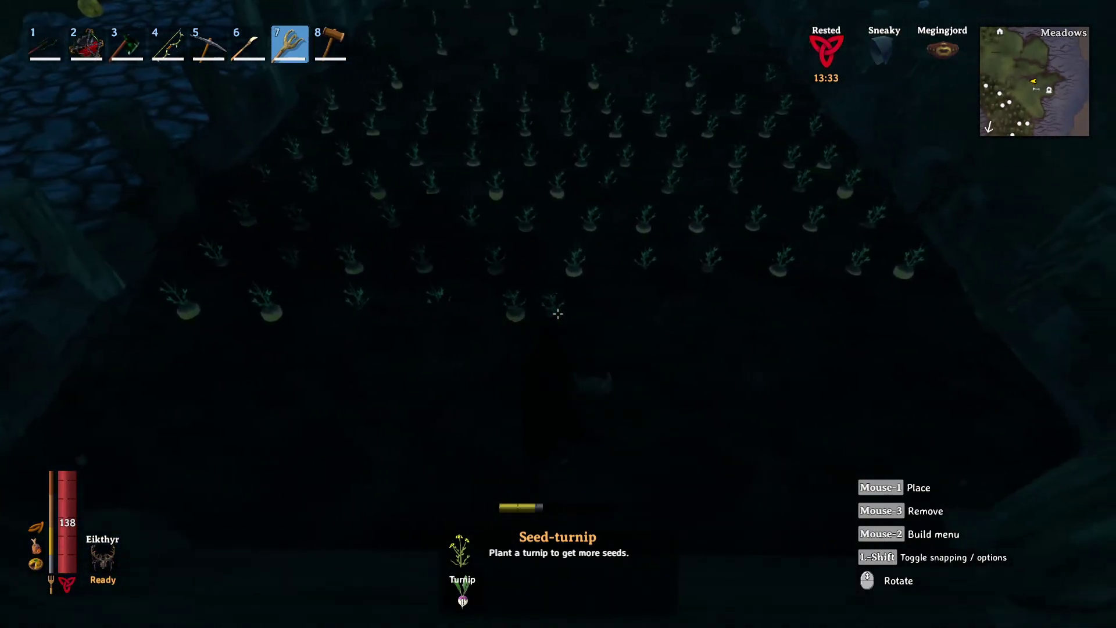
click(558, 314)
click(557, 314)
click(557, 314)
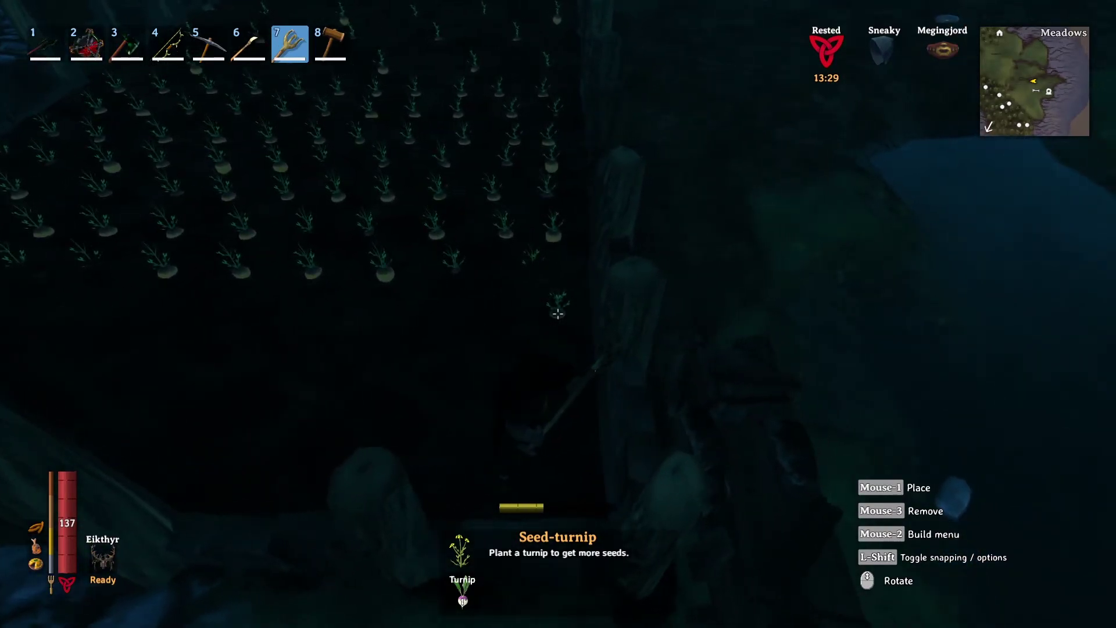
Plant further seed-turnips from the bed's waterside log fence, continuing the rows across the Meadows garden.
key(a)
click(558, 314)
click(557, 314)
click(557, 314)
click(558, 314)
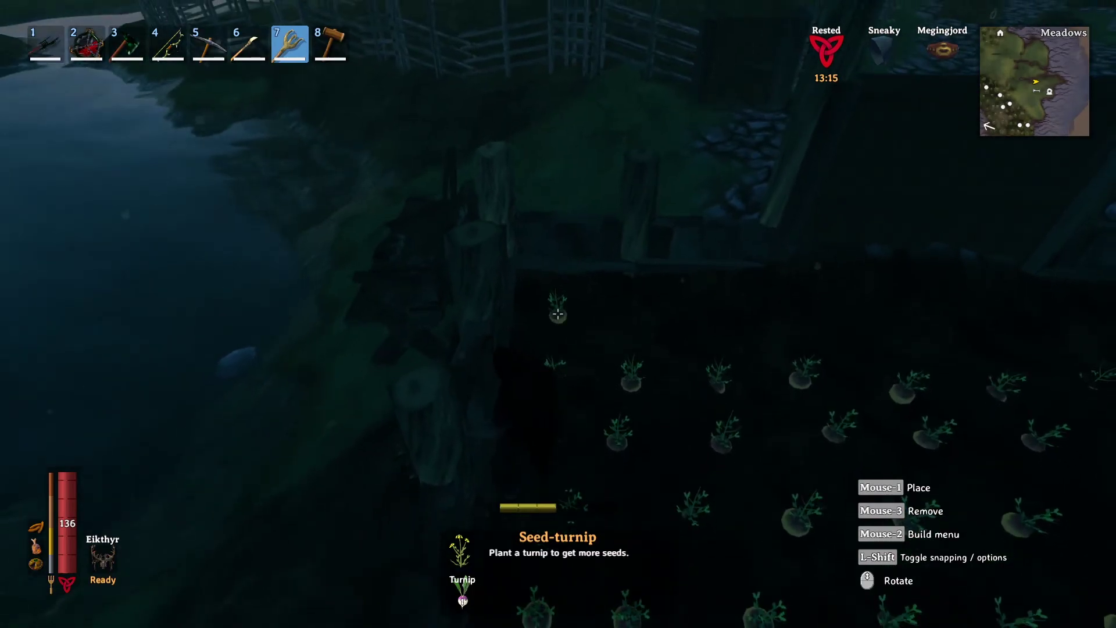
click(557, 314)
key(d)
click(558, 314)
click(557, 314)
click(557, 314)
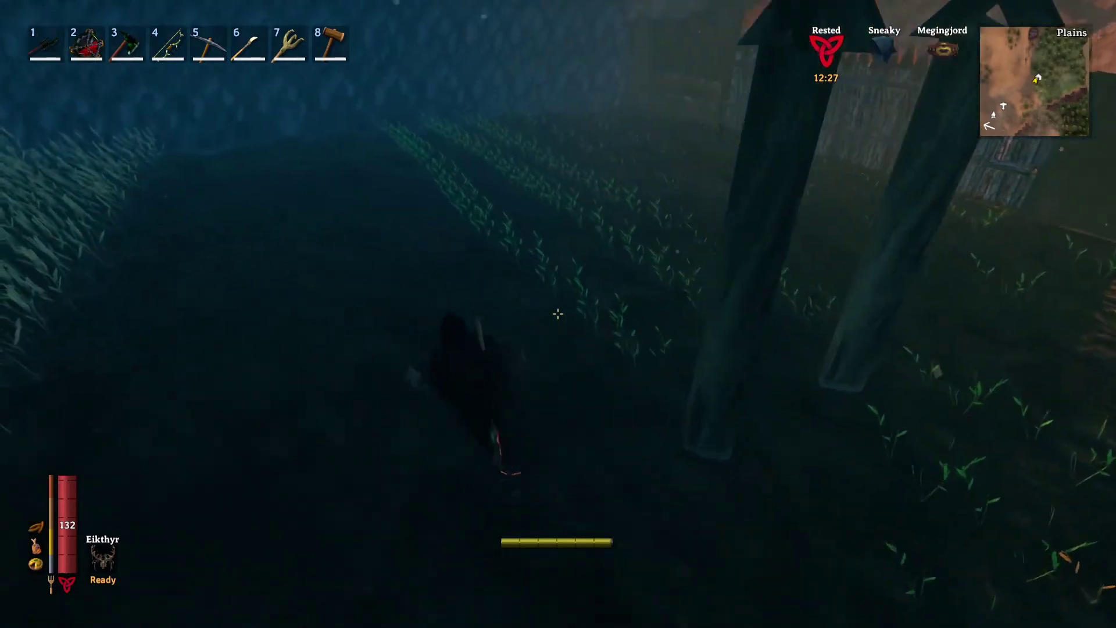
Equip the cultivator in the Plains field, choose Barley and start a new row in front of the existing barley.
key(7)
right_click(558, 314)
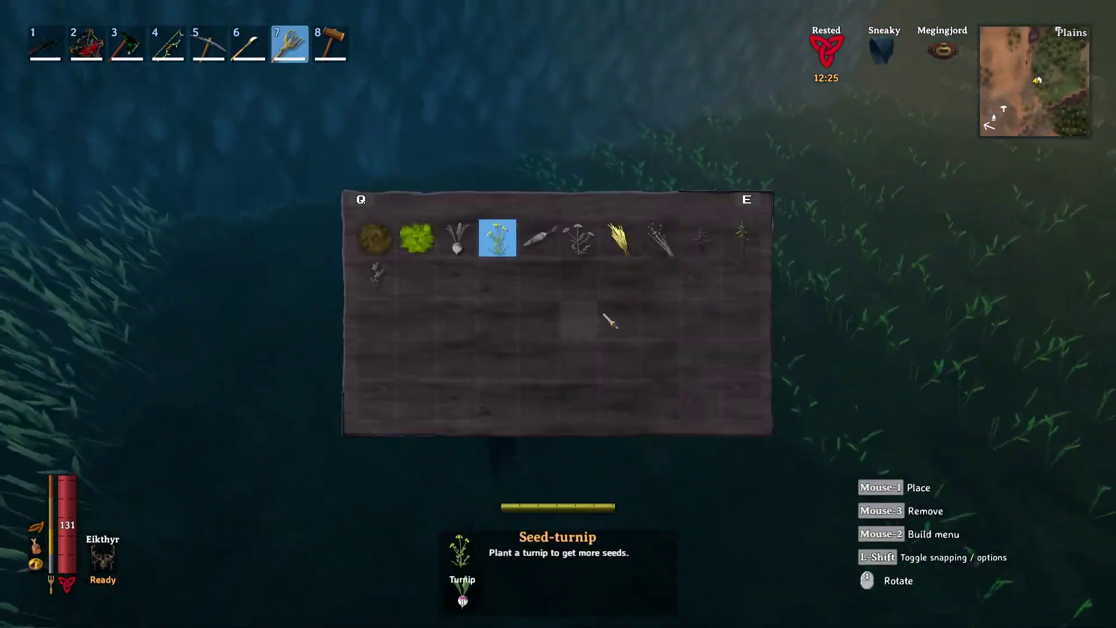
click(618, 239)
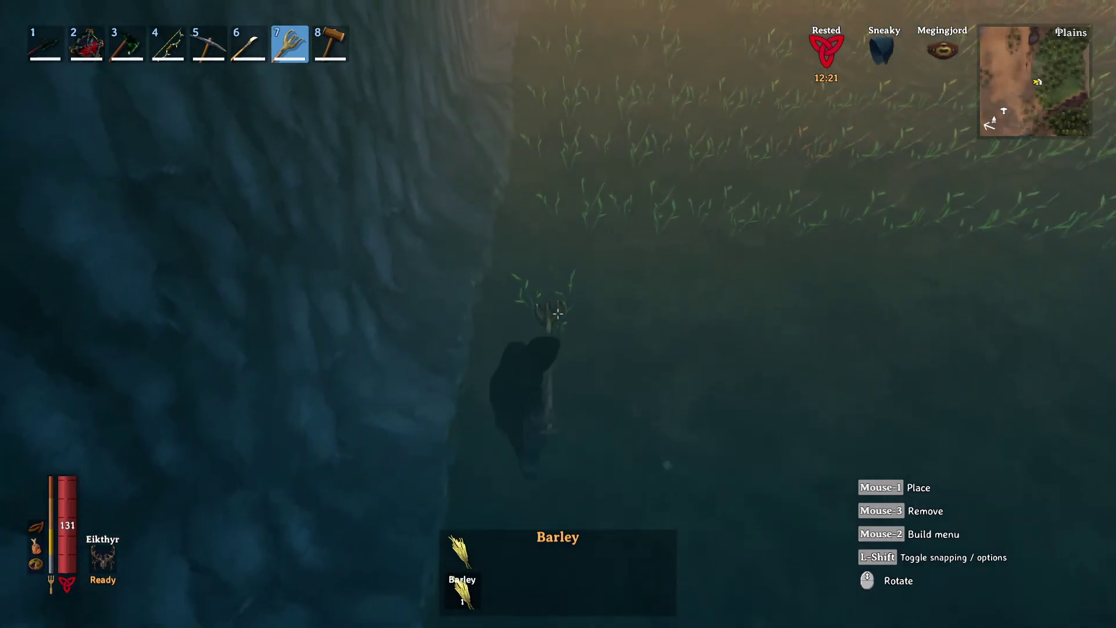
click(558, 314)
key(d)
click(558, 314)
click(558, 314)
click(558, 314)
click(558, 314)
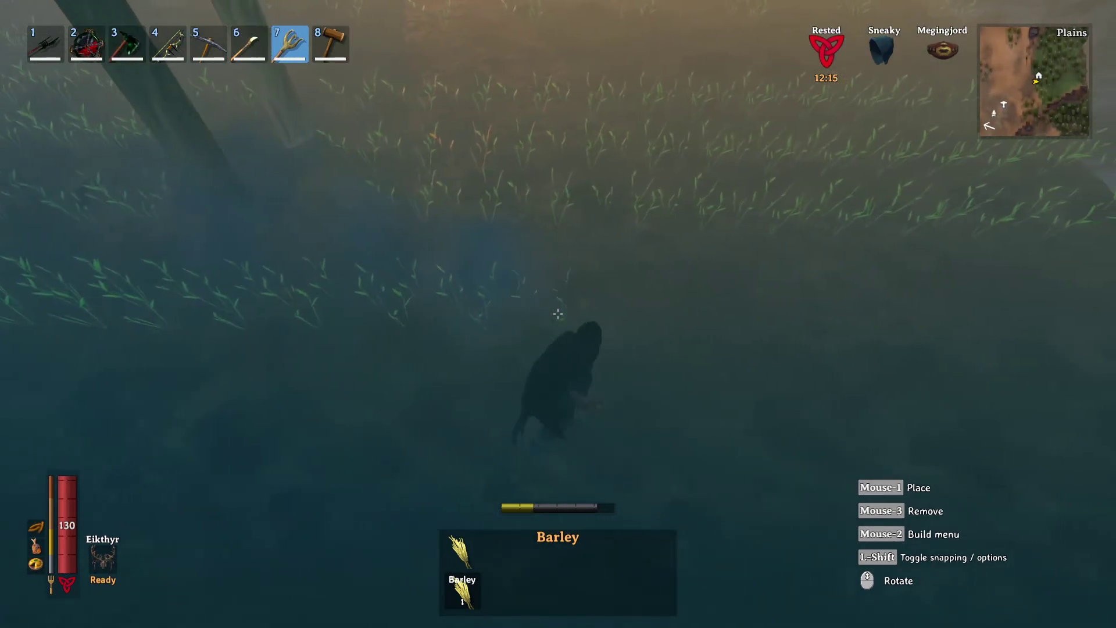
Extend the barley row to the steep wall at the field's far edge and walk back along the field.
key(d)
click(559, 314)
click(558, 314)
click(558, 314)
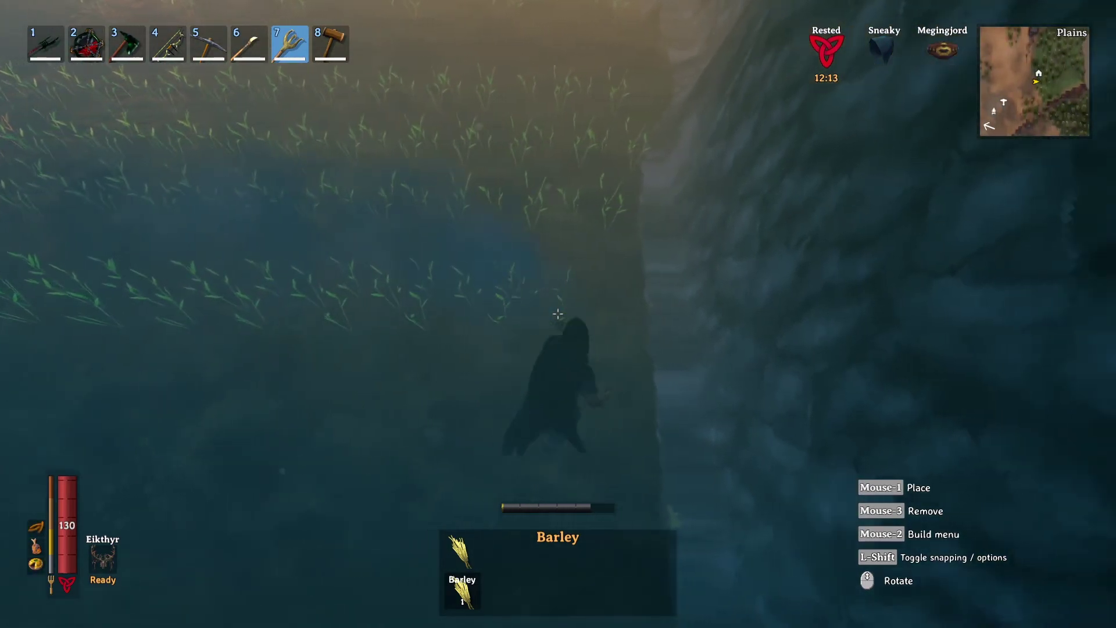
click(559, 314)
key(w)
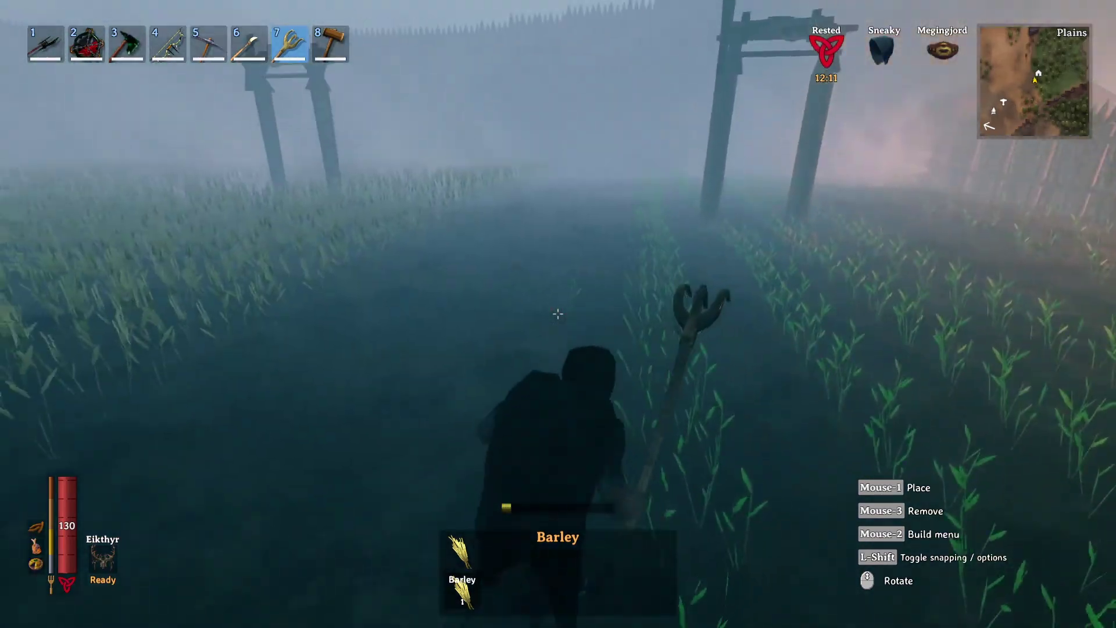
key(w)
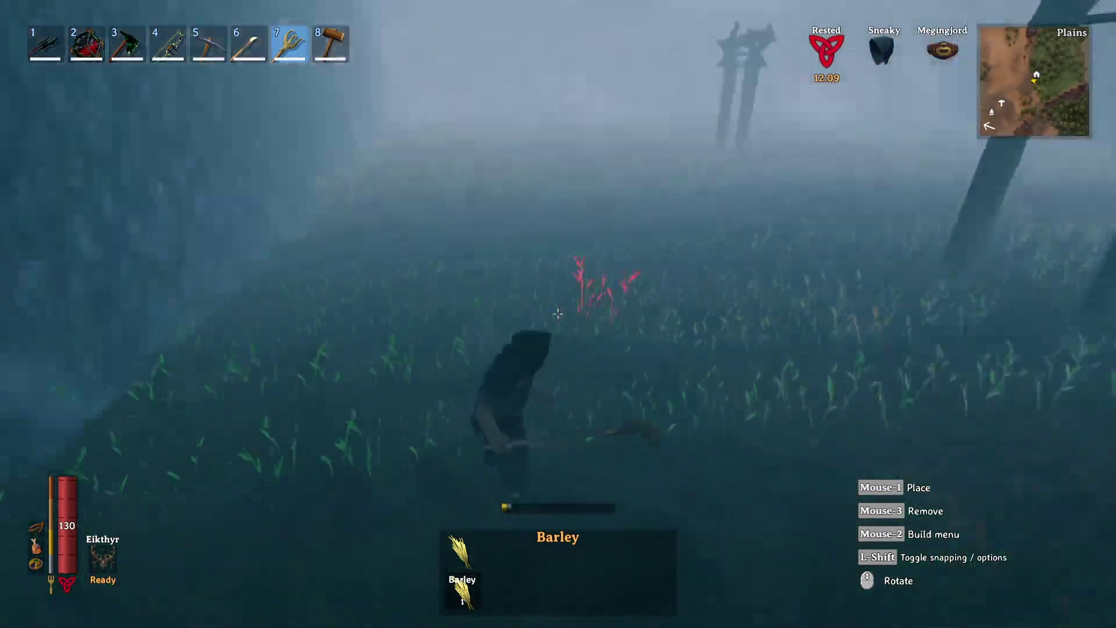